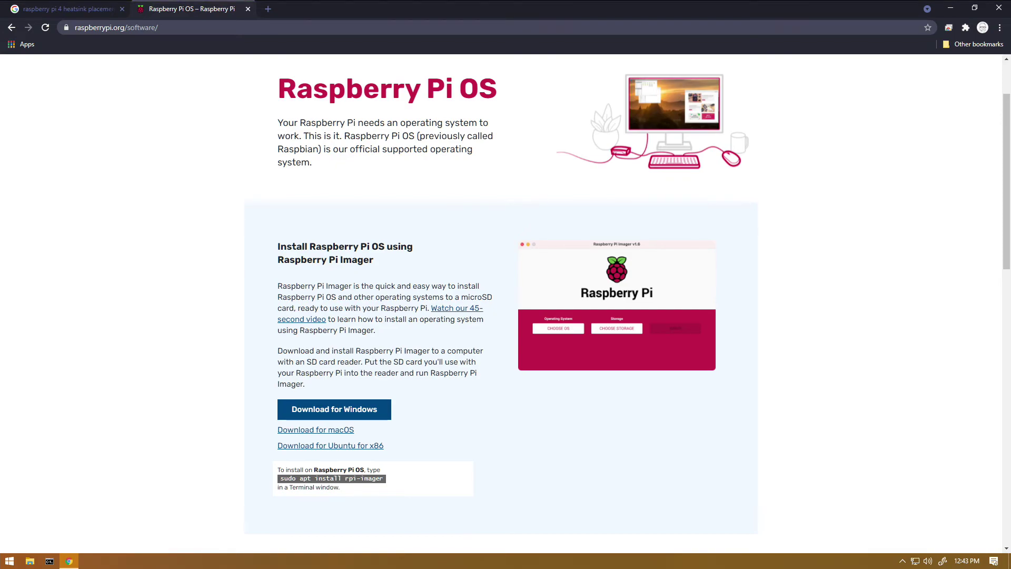
Download Raspberry Pi Imager 1.6.1 for Windows, install it, and launch it from the installer.
click(334, 409)
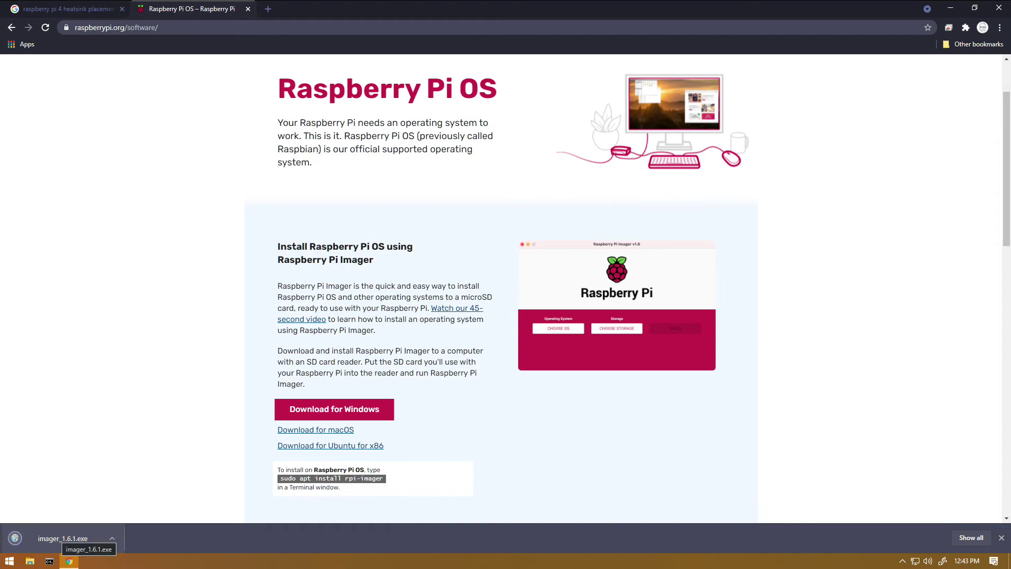
click(63, 538)
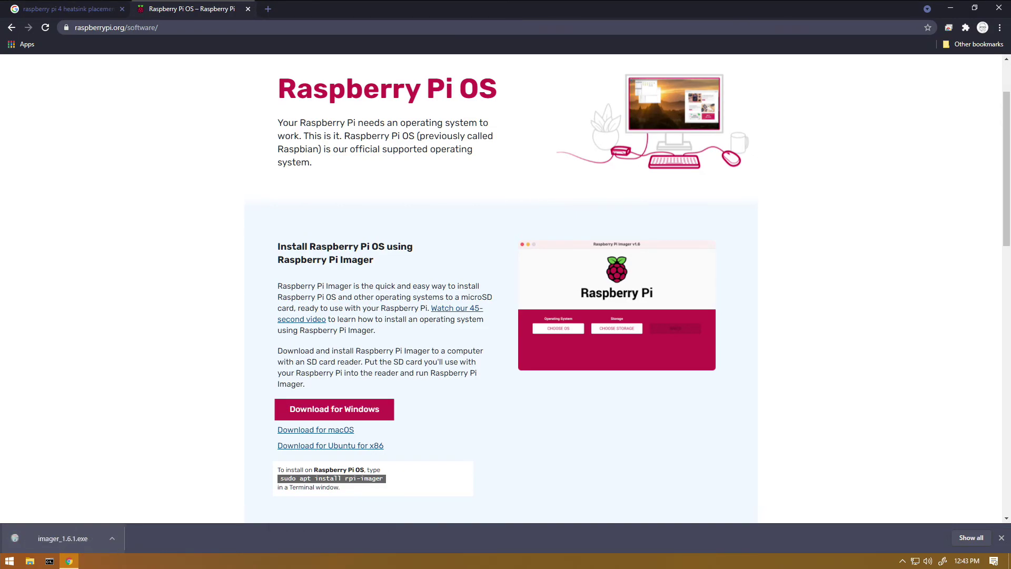
key(alt+y)
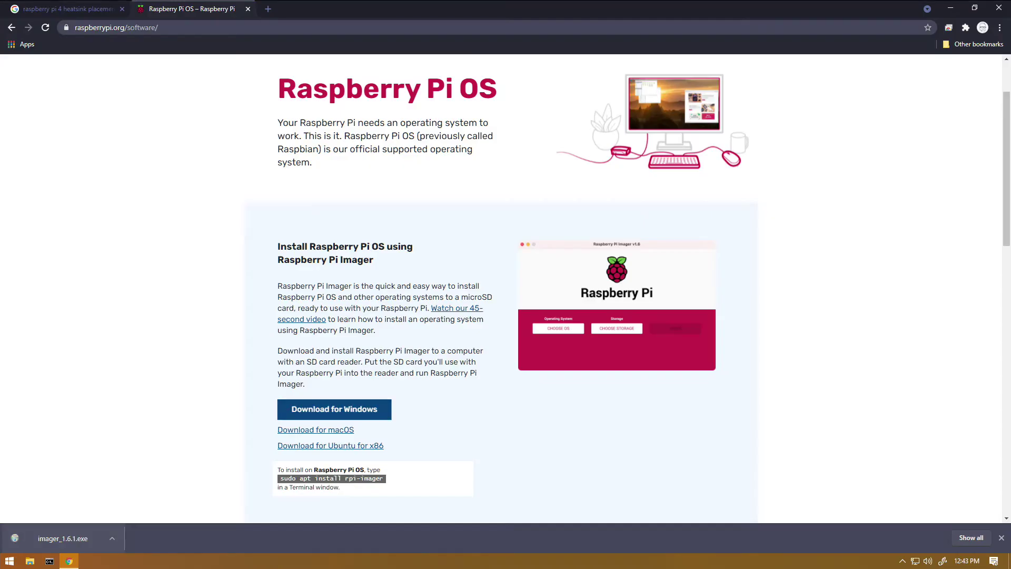
key(Return)
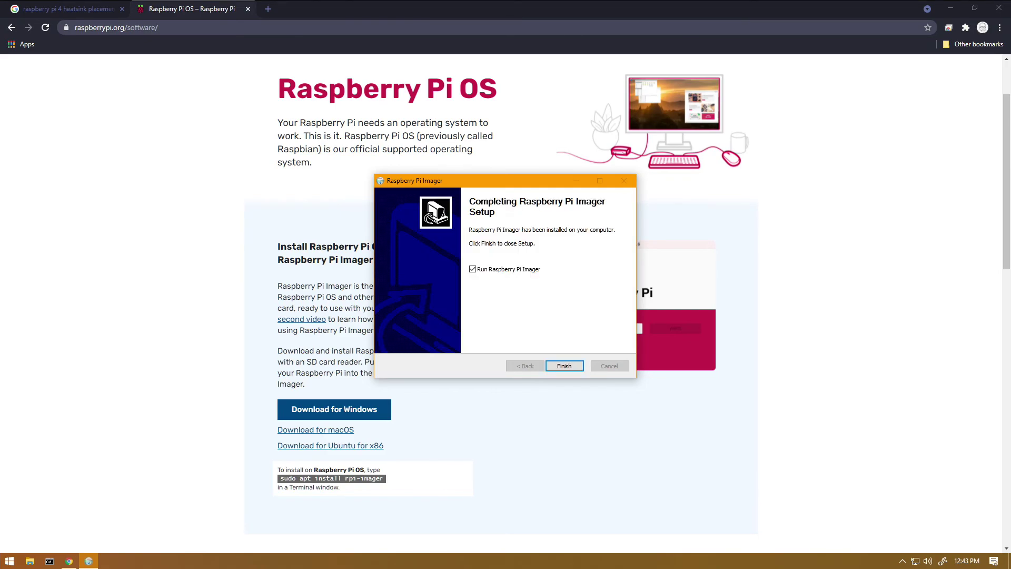
key(Return)
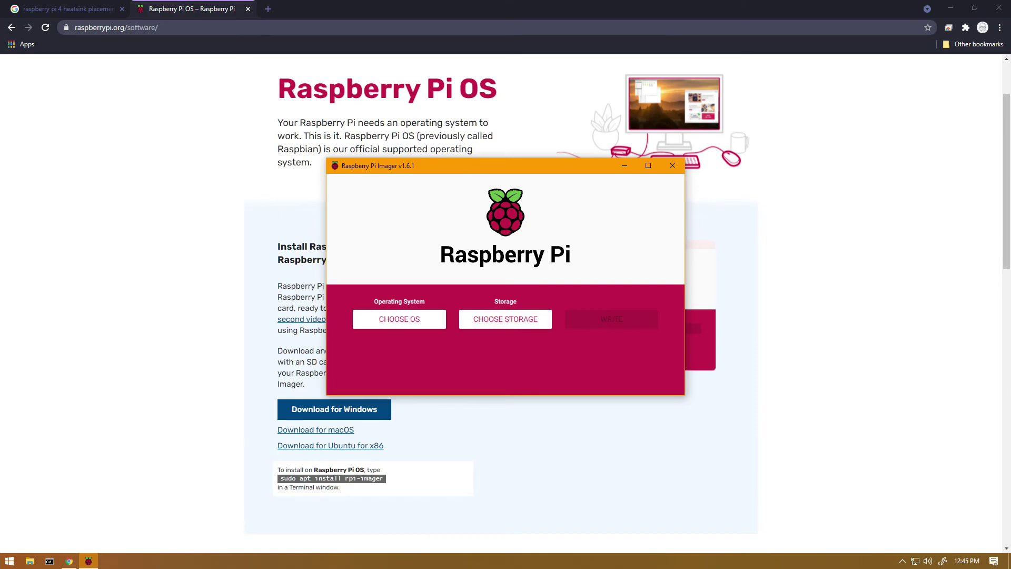
Choose Ubuntu Server 21.04 (RPI 3/4/400) under Other general purpose OS > Ubuntu.
click(399, 319)
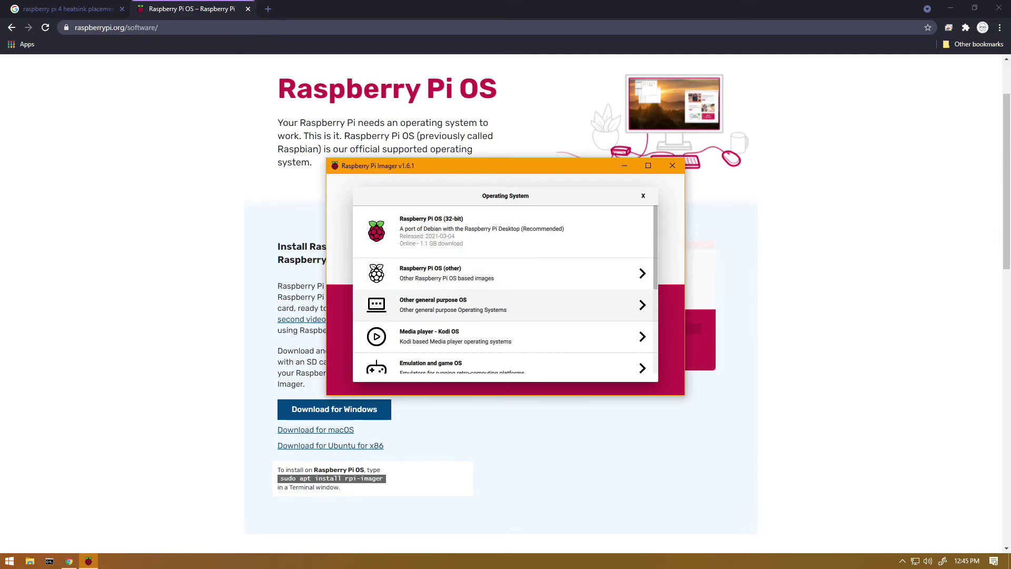
click(453, 304)
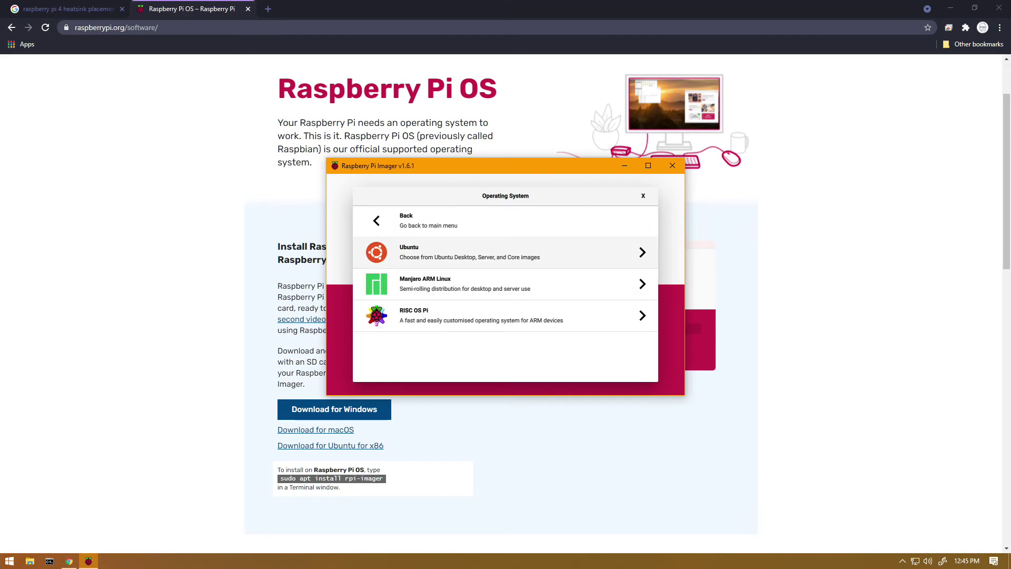
click(468, 252)
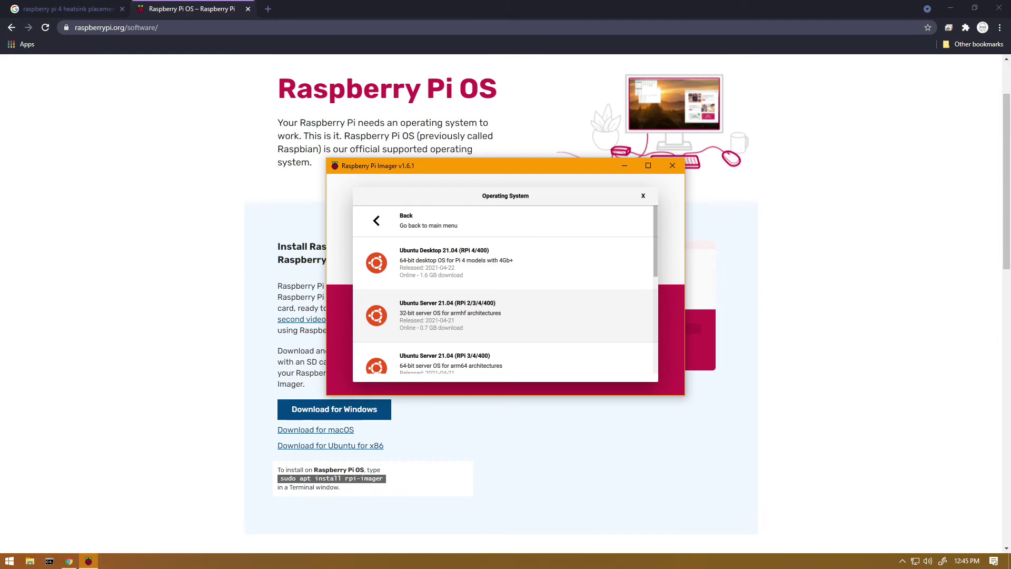
scroll(506, 292, down, 1)
scroll(506, 292, down, 2)
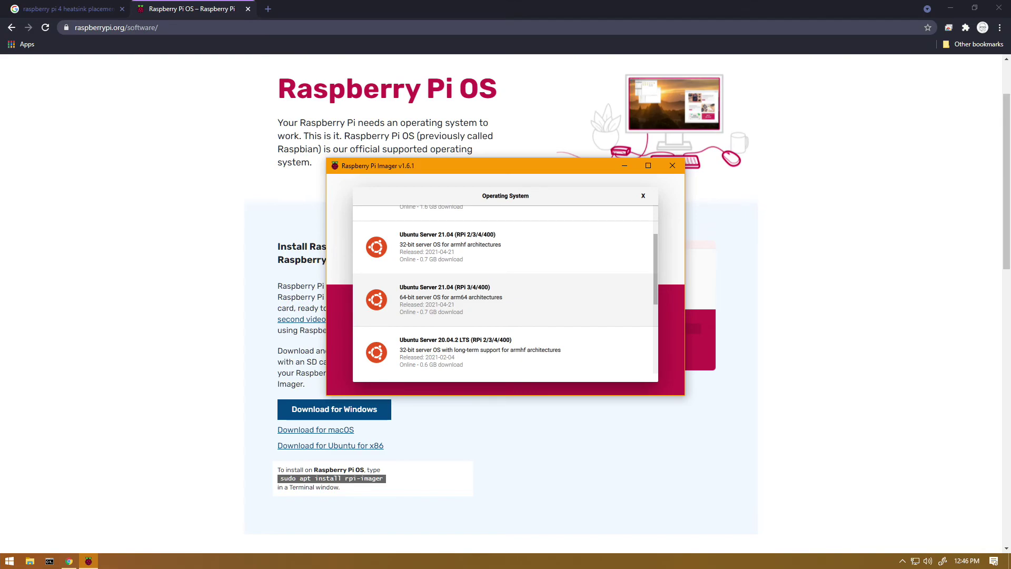
scroll(505, 292, down, 2)
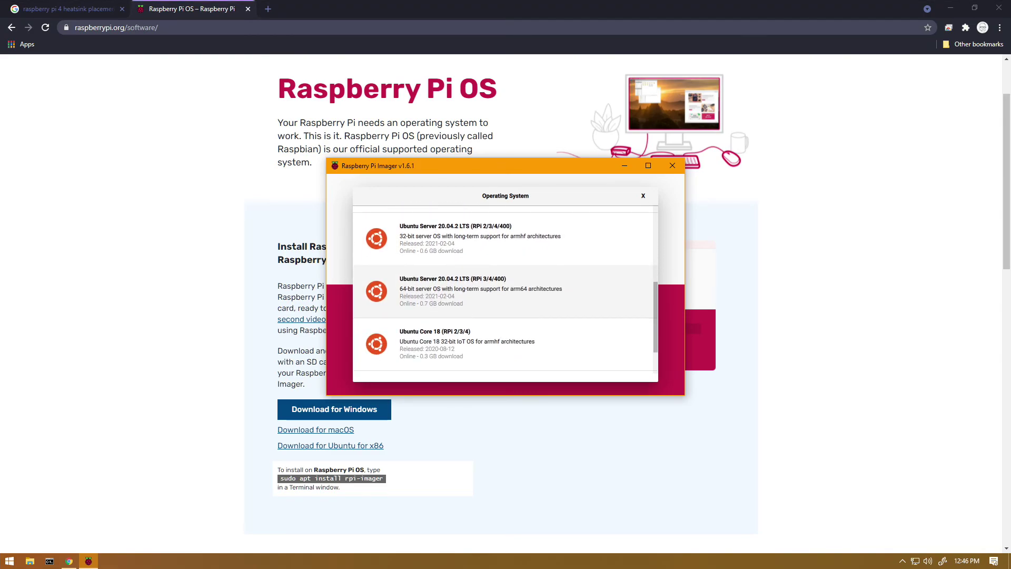
scroll(505, 292, up, 2)
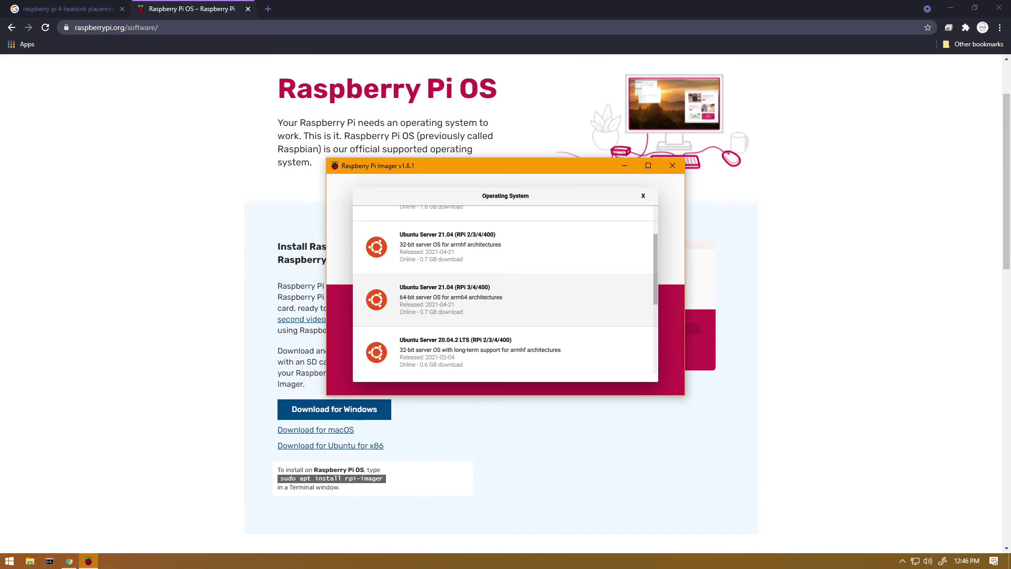
key(Return)
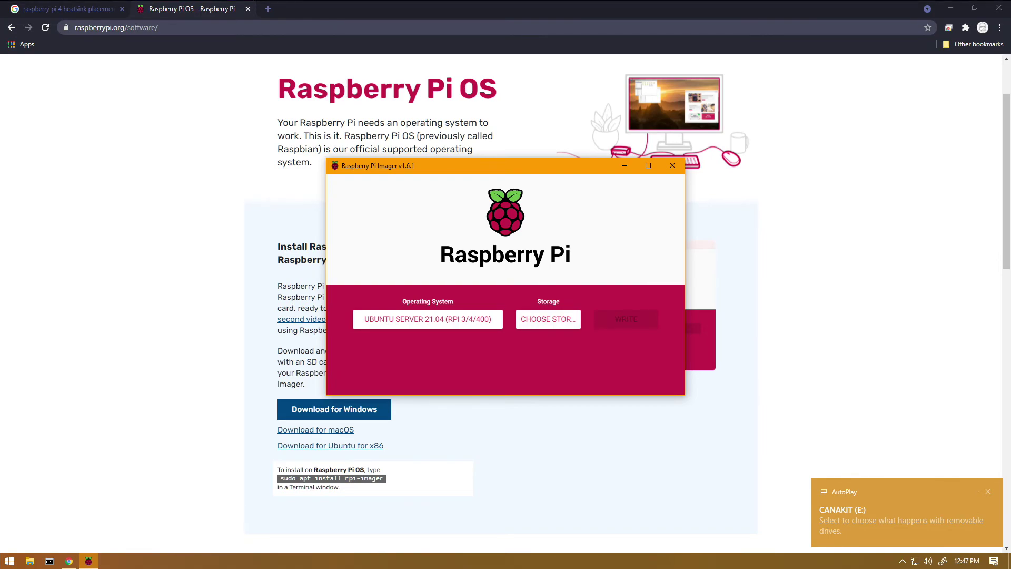
Write the image to the 64.0 GB Mass Storage Device USB card, confirming the erase.
click(555, 320)
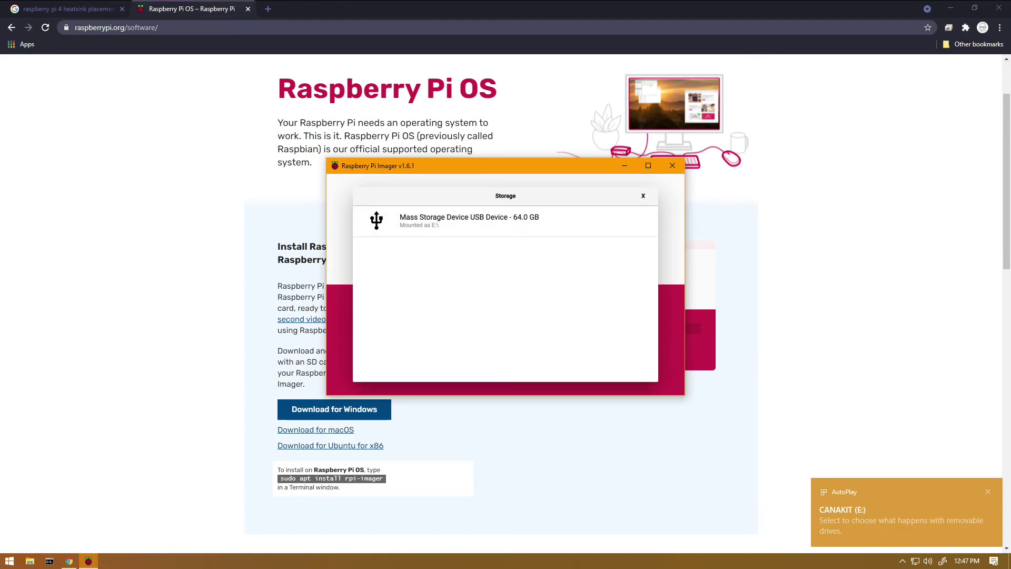
click(469, 220)
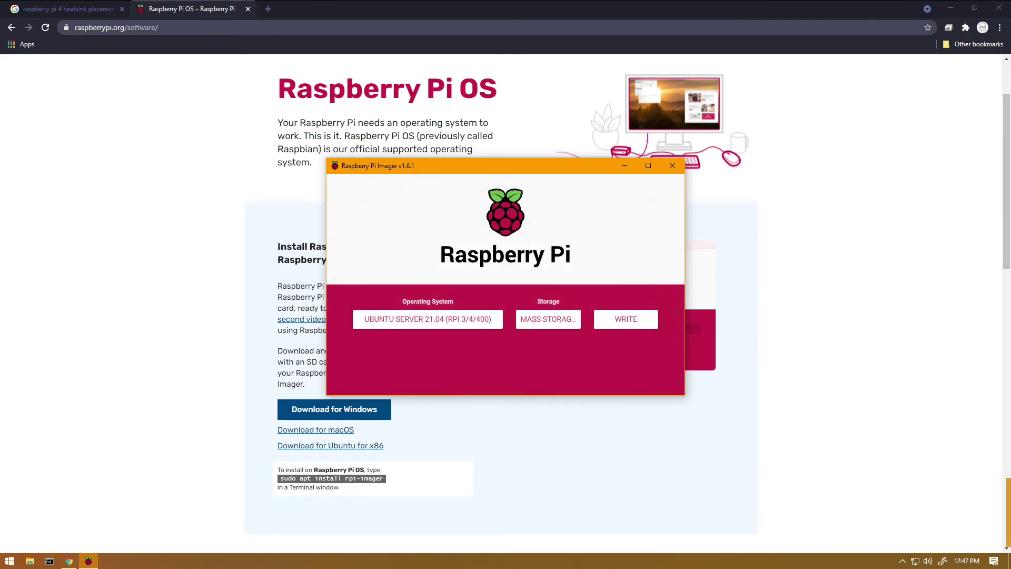
click(625, 319)
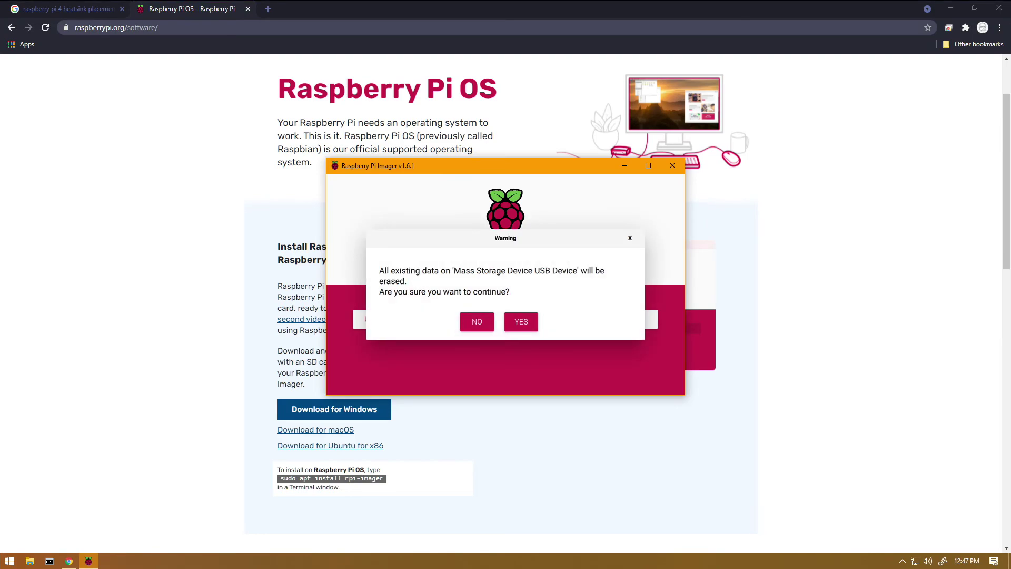
key(Return)
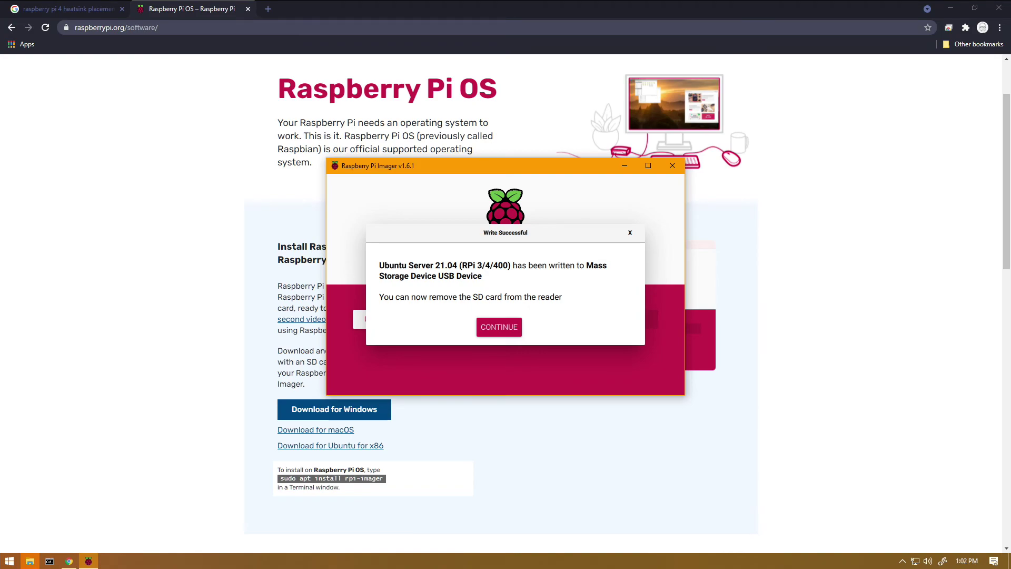
key(Return)
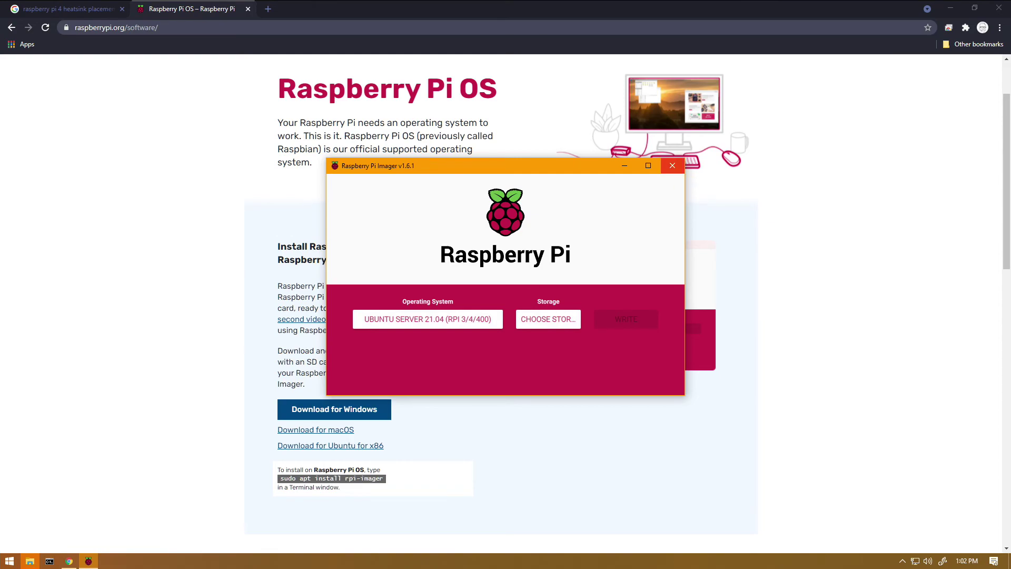
Close Raspberry Pi Imager and launch Visual Studio Code from a Start menu search for 'vs'.
click(672, 165)
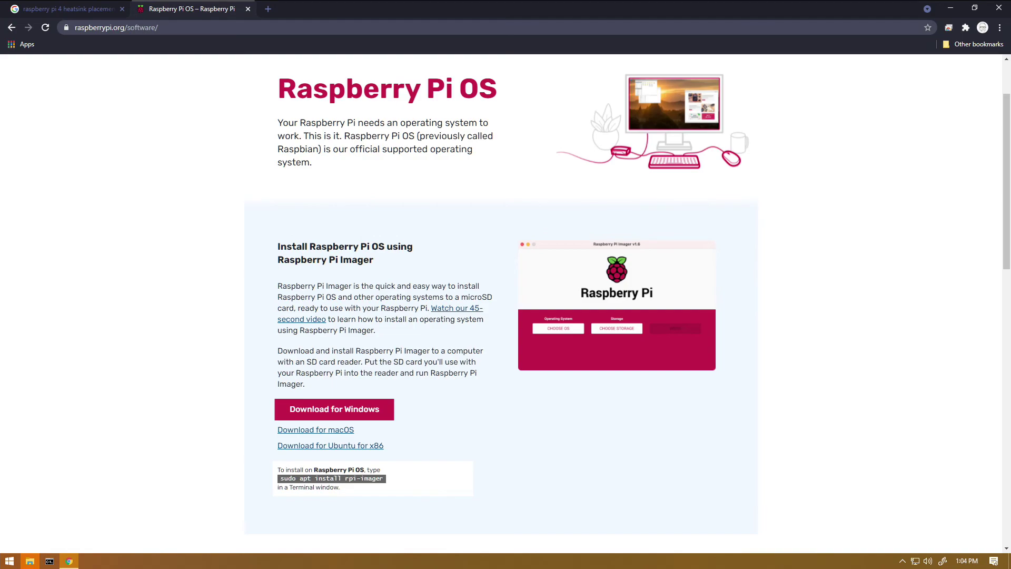
click(9, 561)
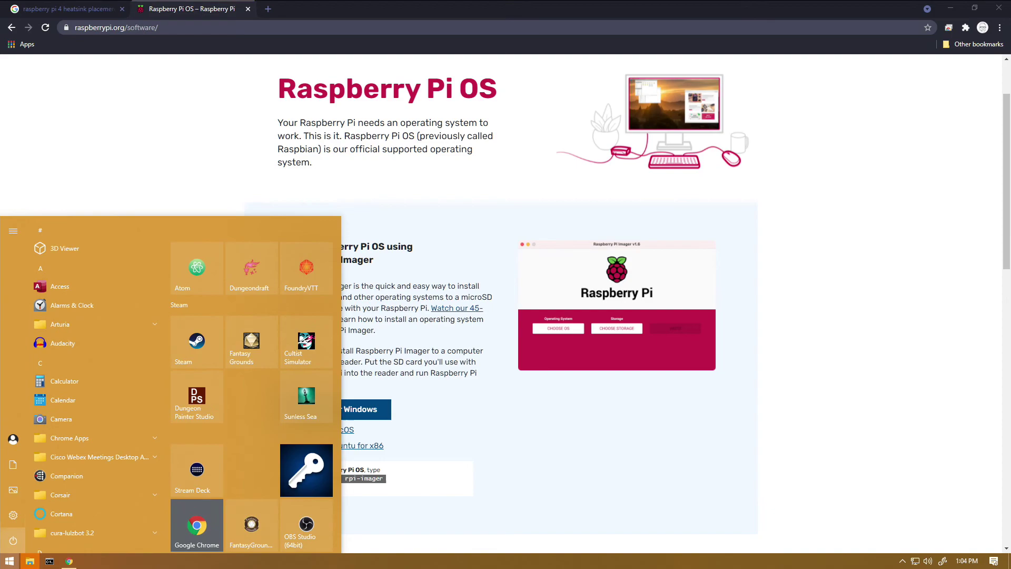
text(vs)
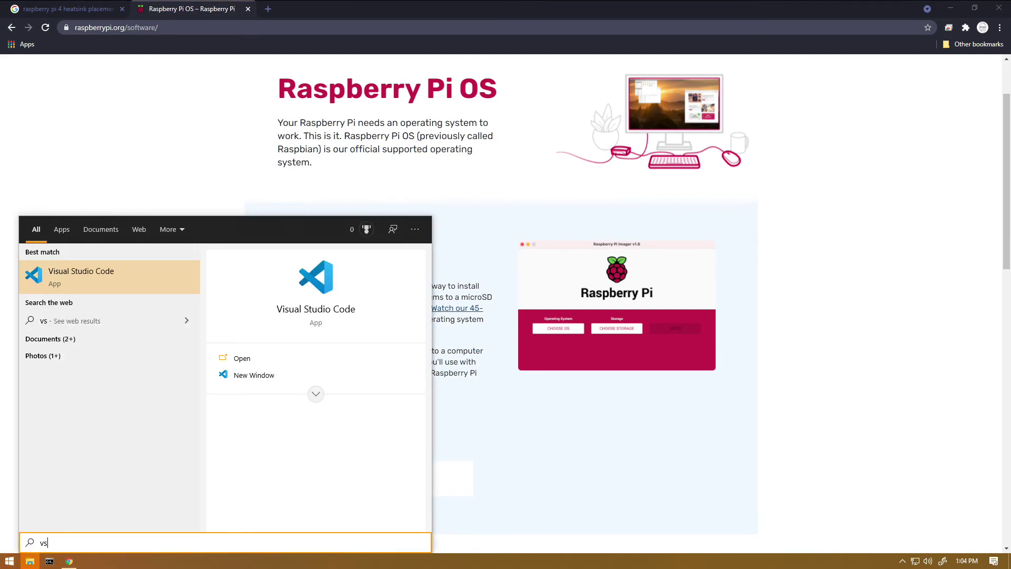
click(79, 277)
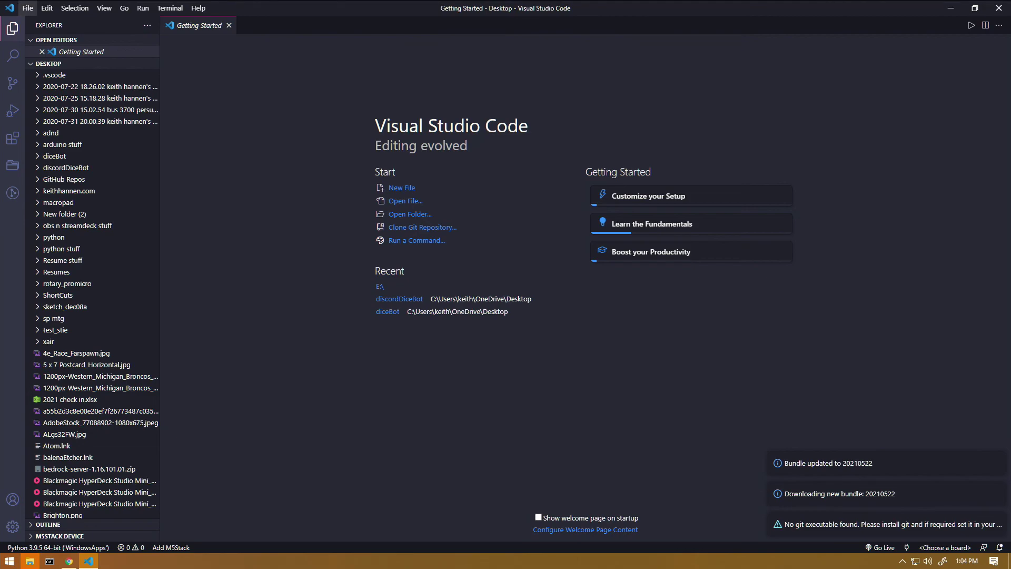
Use File > Open Folder to open the system-boot (E:) drive in VS Code.
click(27, 8)
click(53, 71)
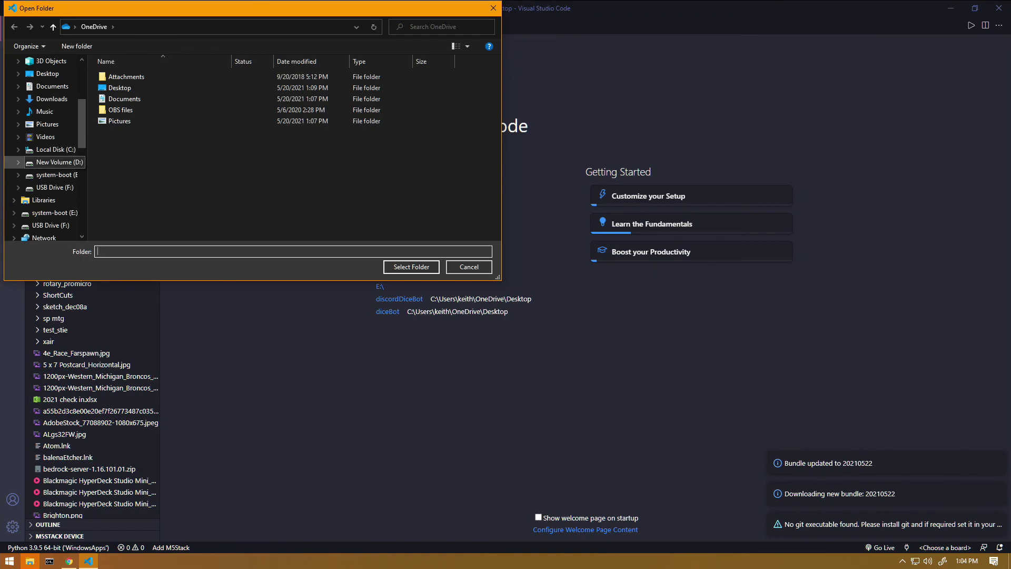
click(58, 162)
click(53, 149)
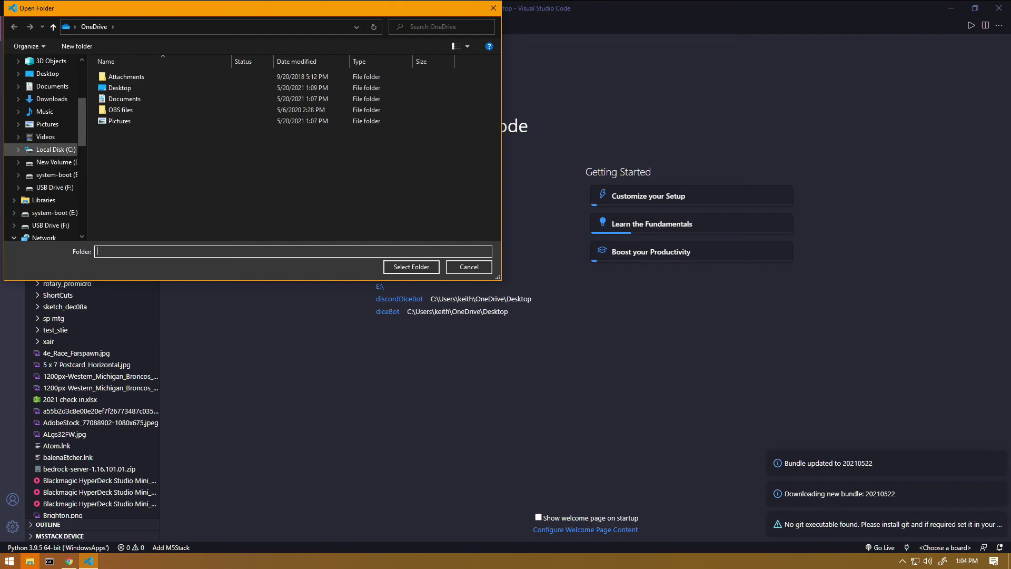
click(58, 161)
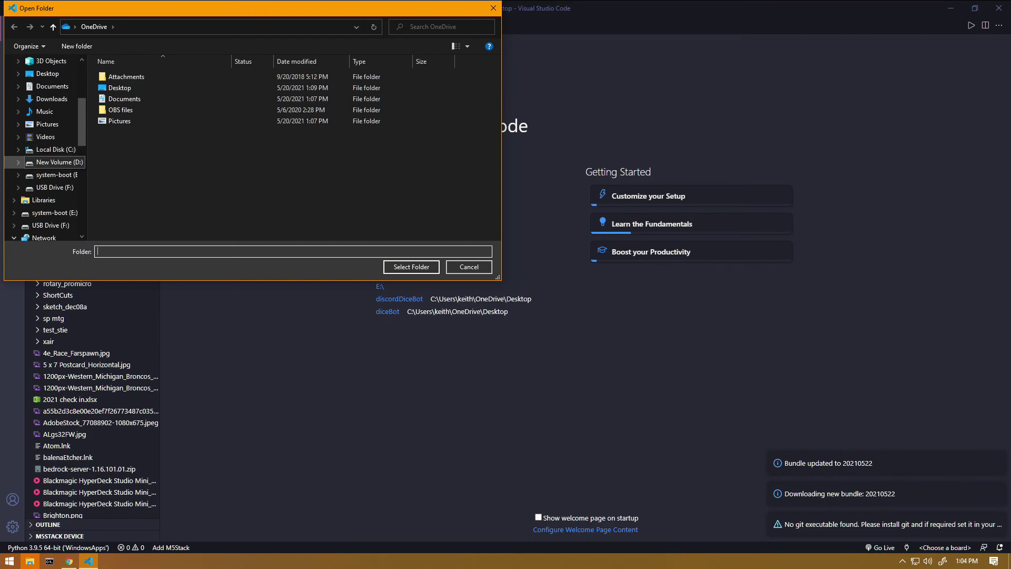
click(58, 175)
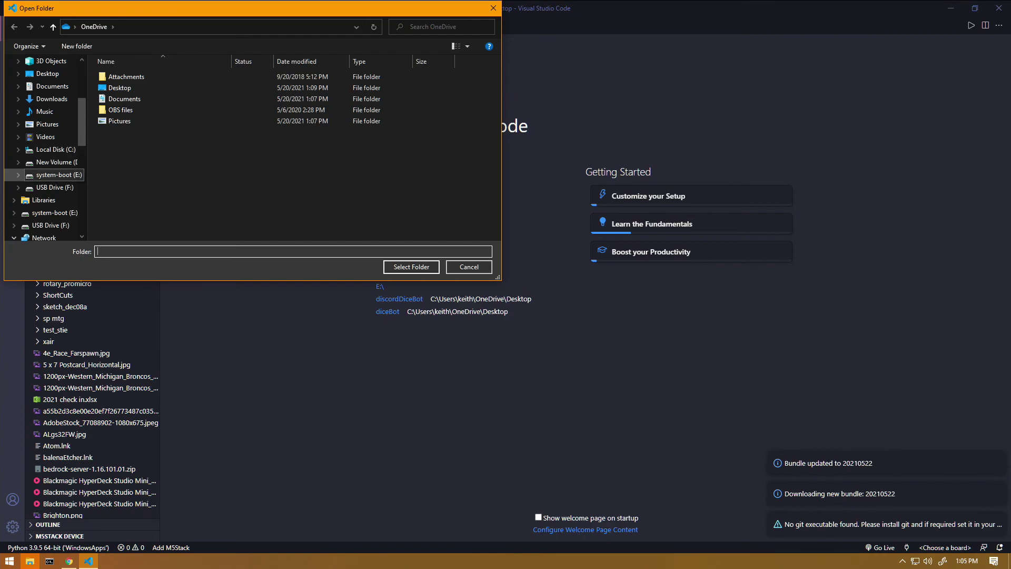
click(54, 187)
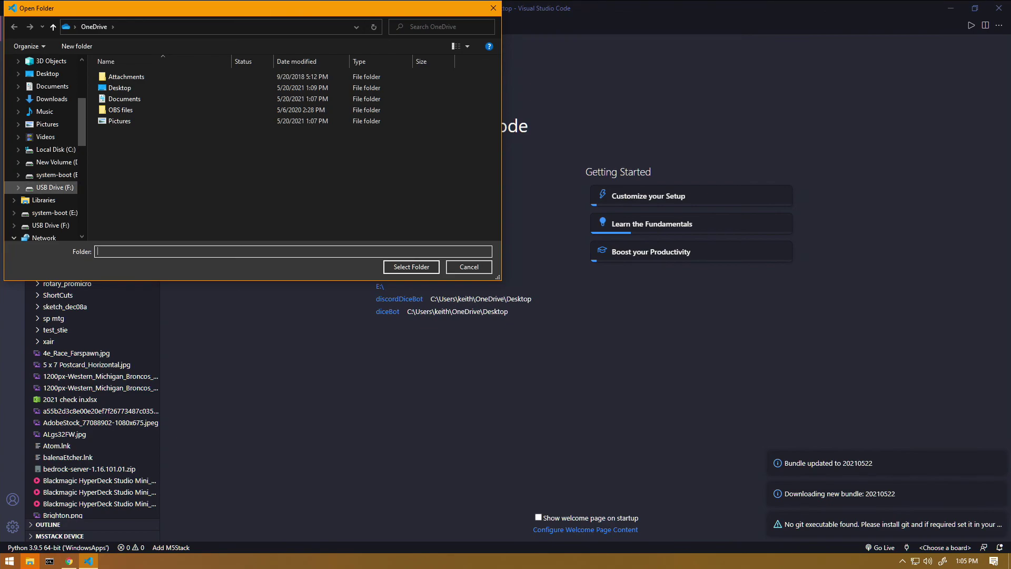
click(58, 174)
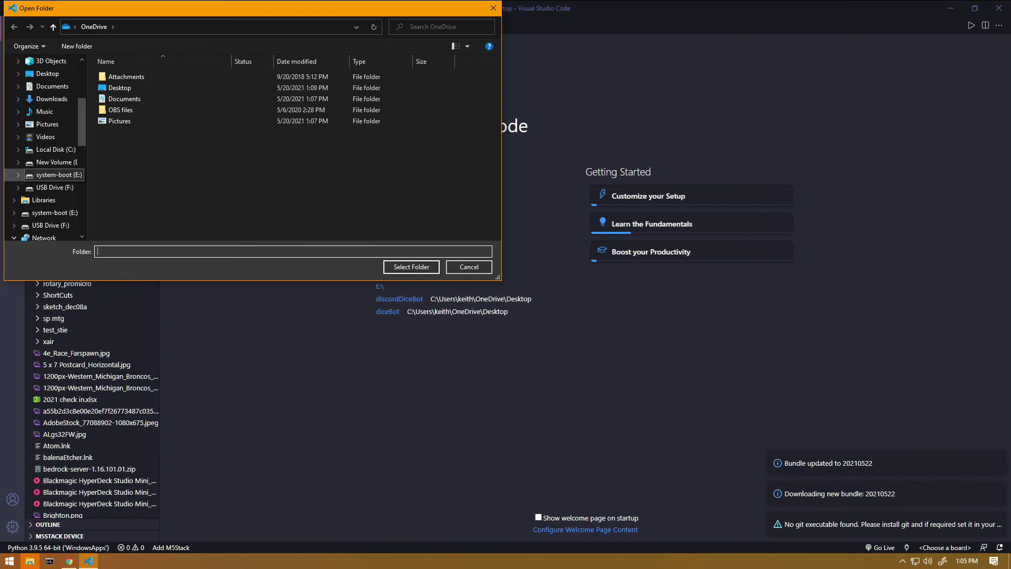
click(55, 187)
click(58, 175)
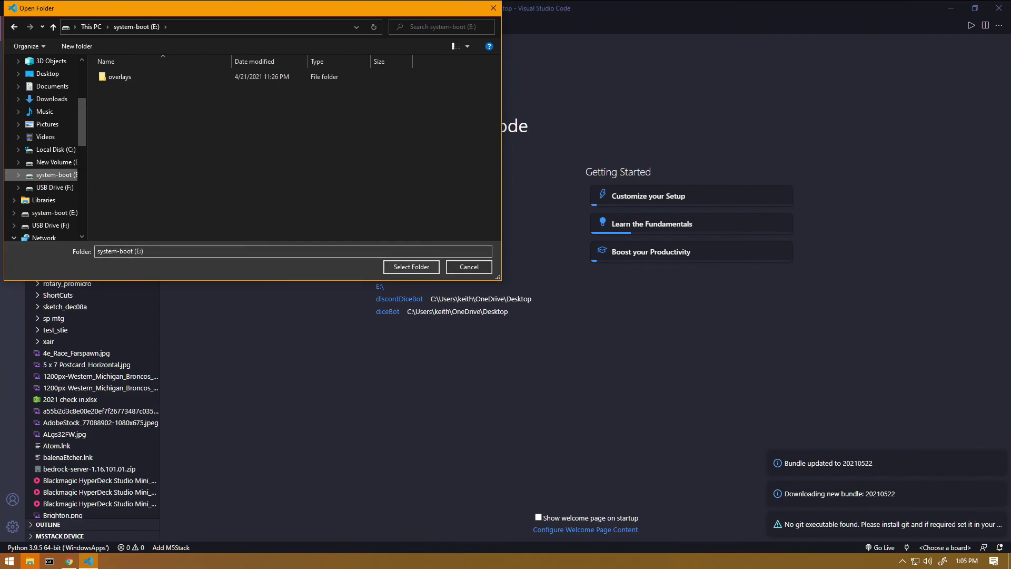
click(411, 266)
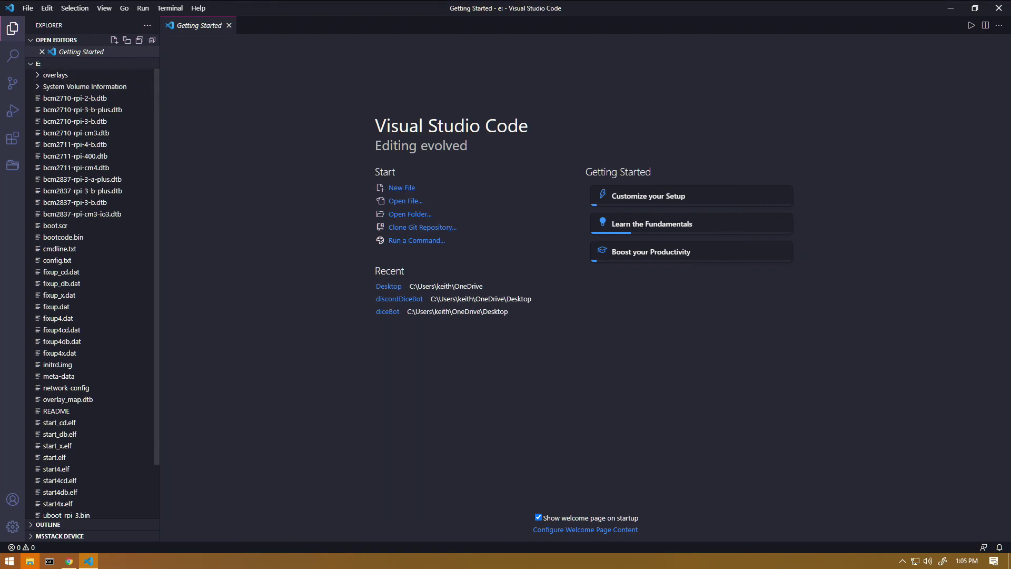
key(ctrl+w)
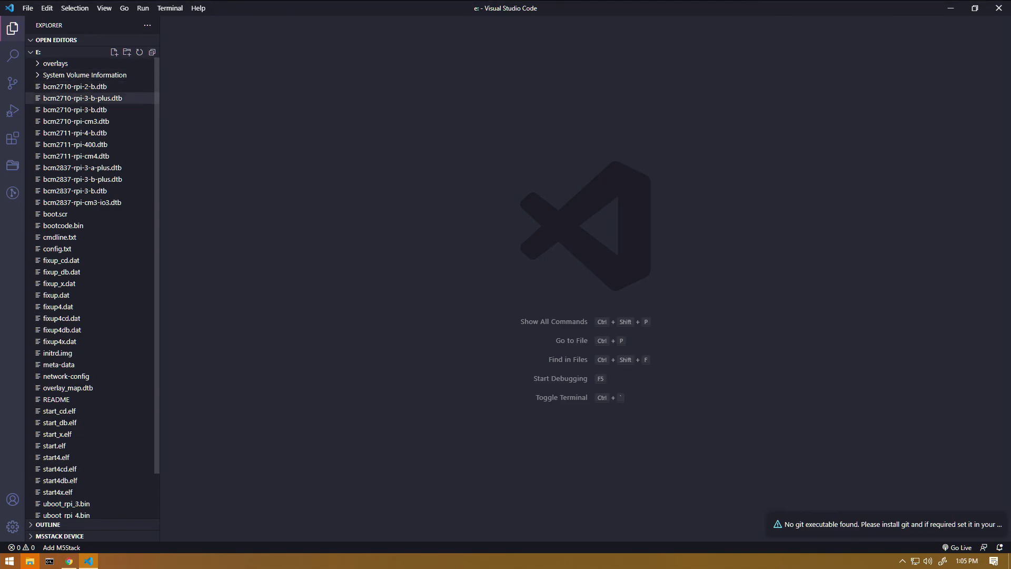
scroll(92, 281, down, 2)
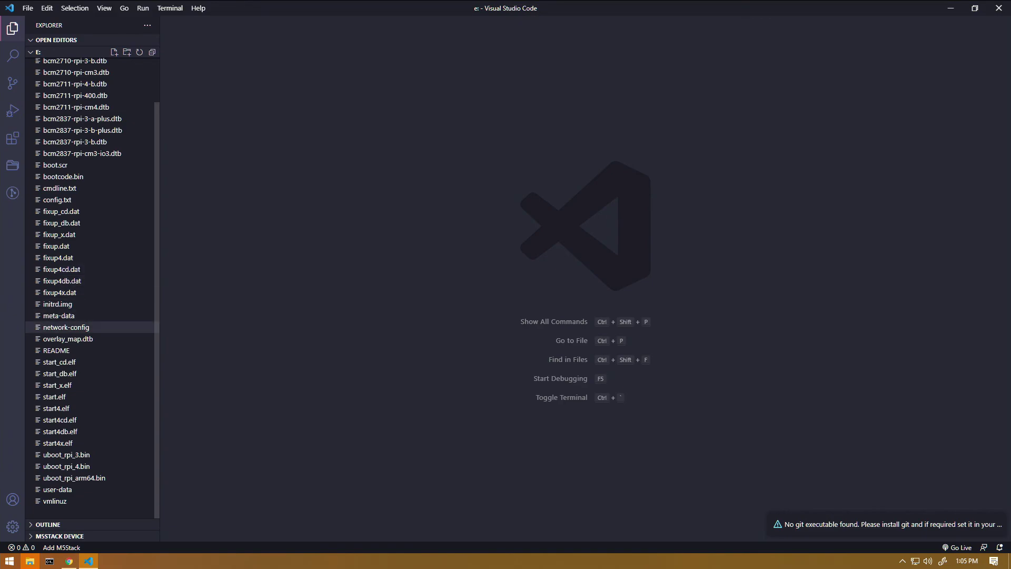
Open network-config and add a wifis: block with an indented wlan0: entry at line 40.
click(66, 327)
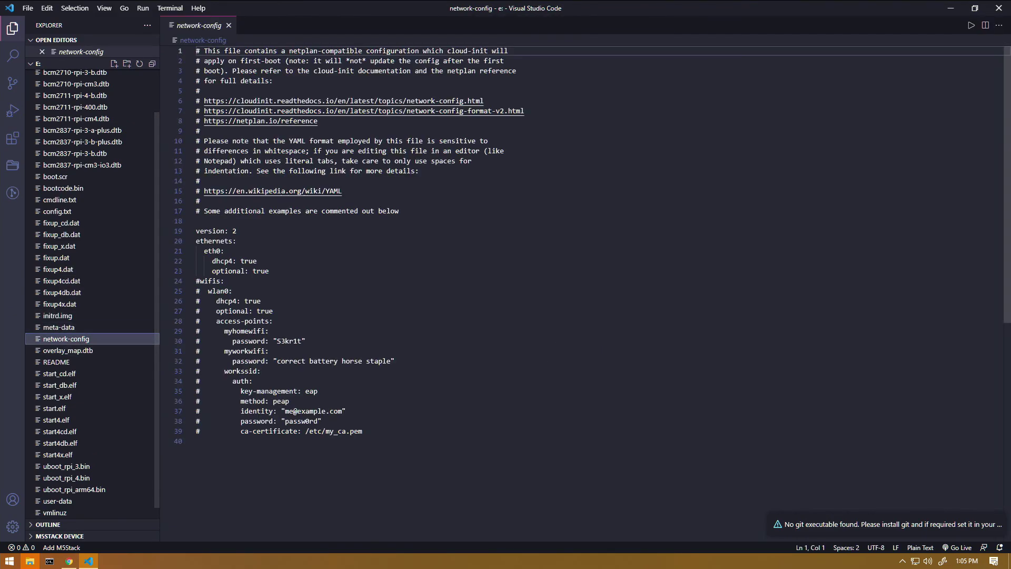
click(200, 441)
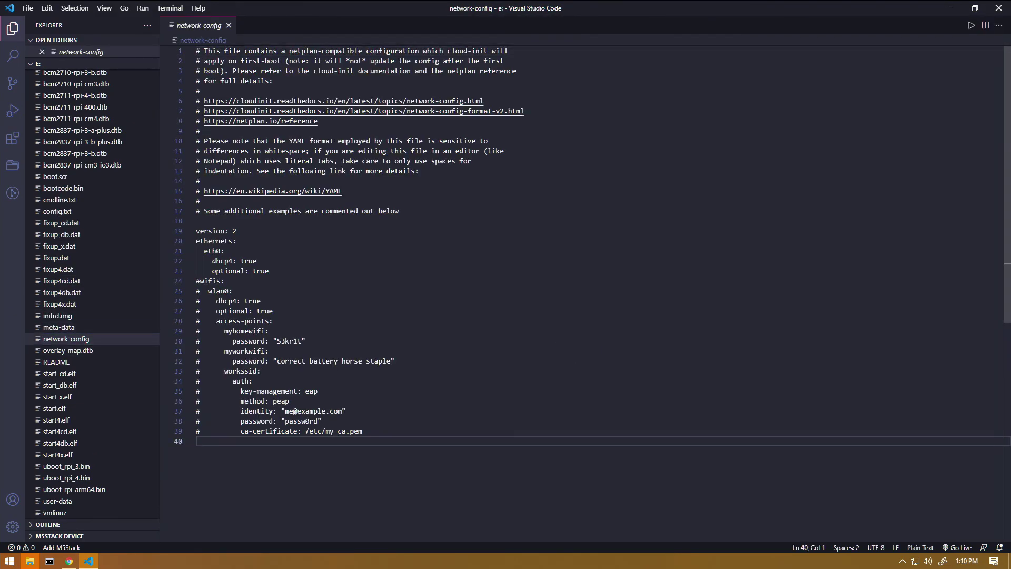
text(wifi)
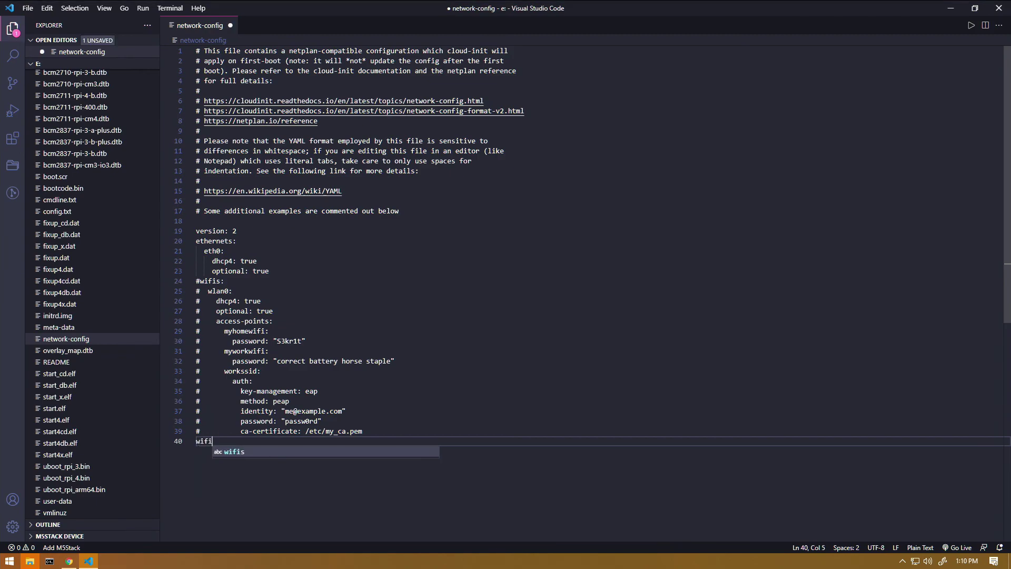
text(")
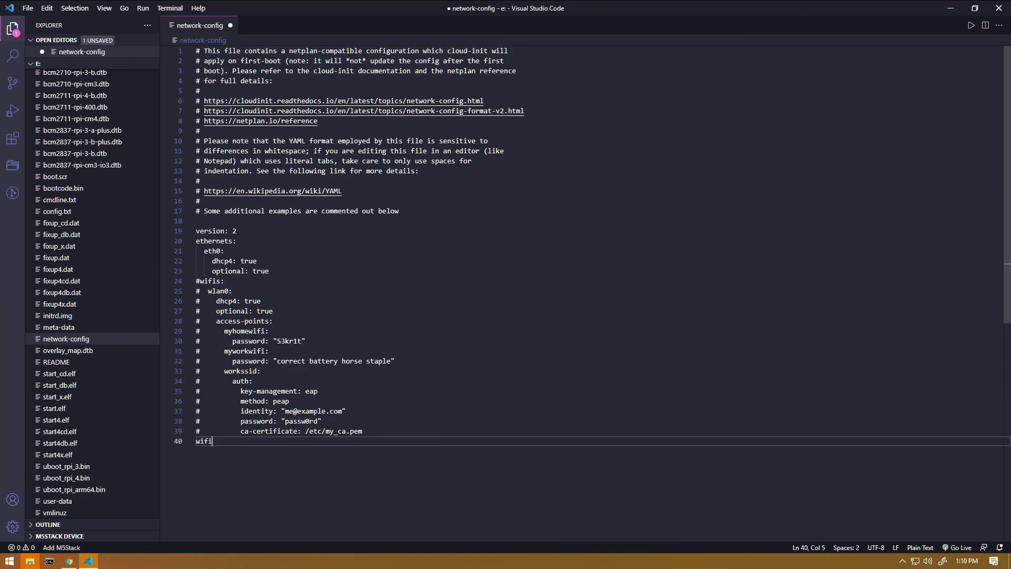
text(s:)
key(Return)
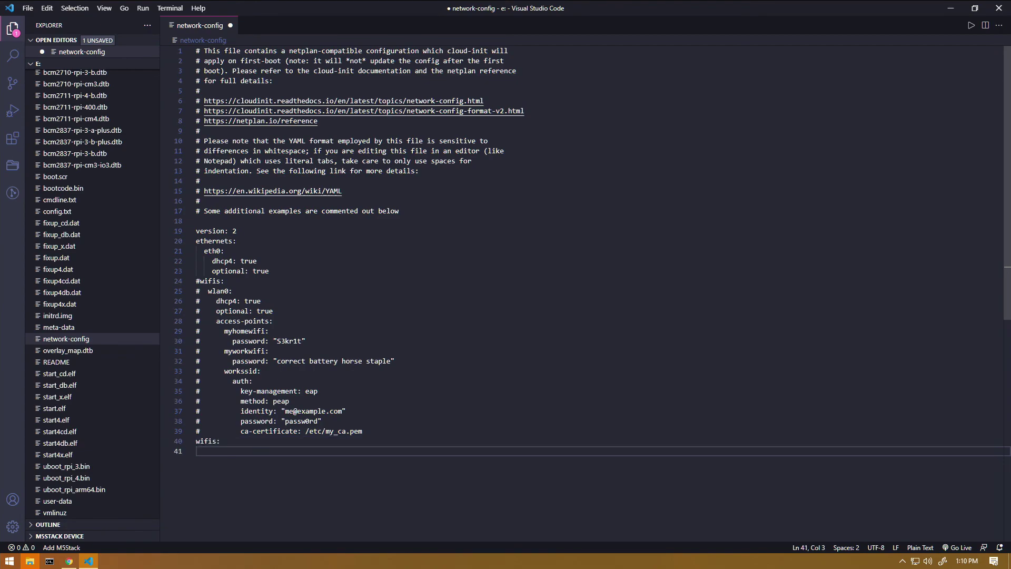
text(wlan)
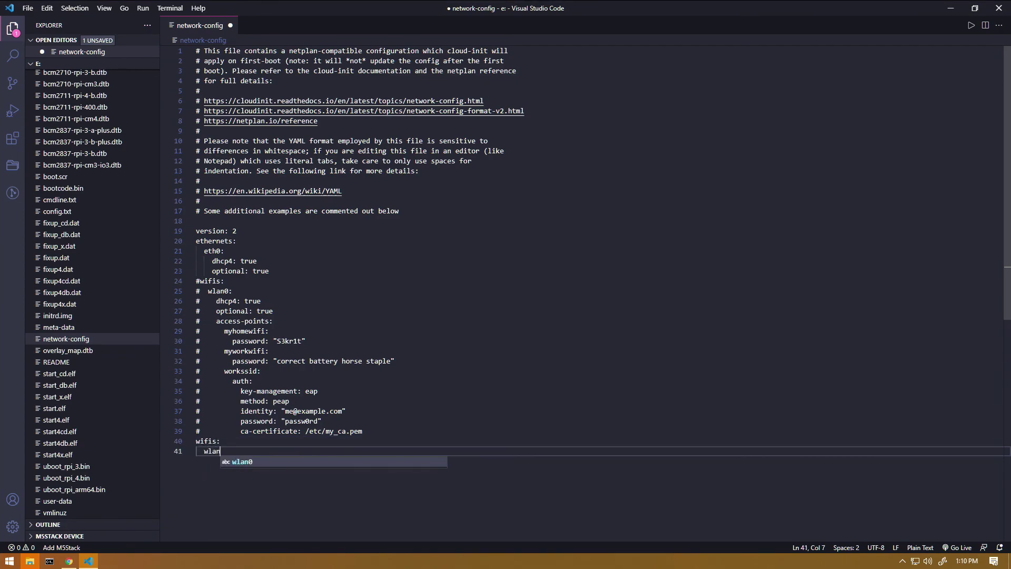
text(0:)
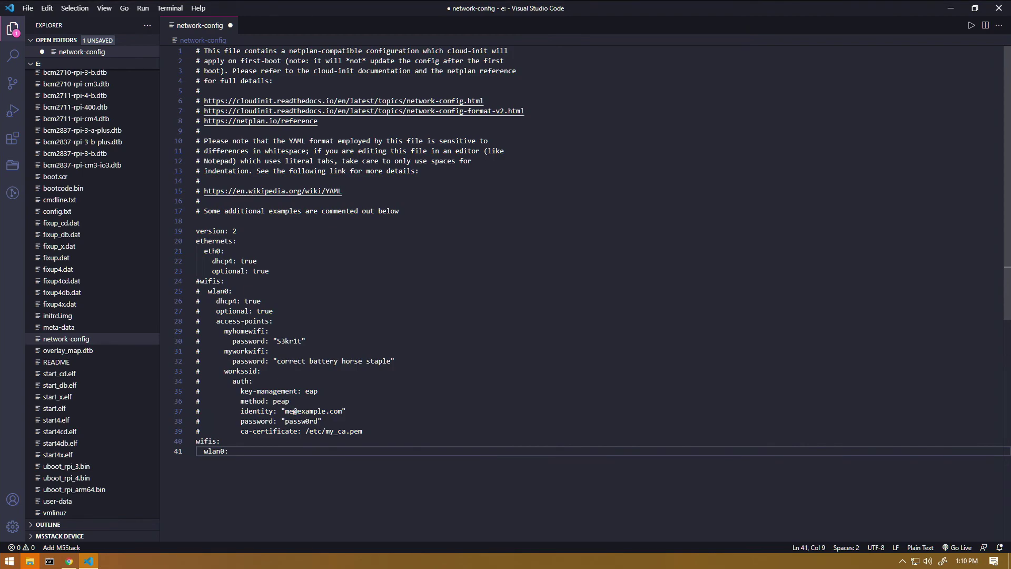
key(Return)
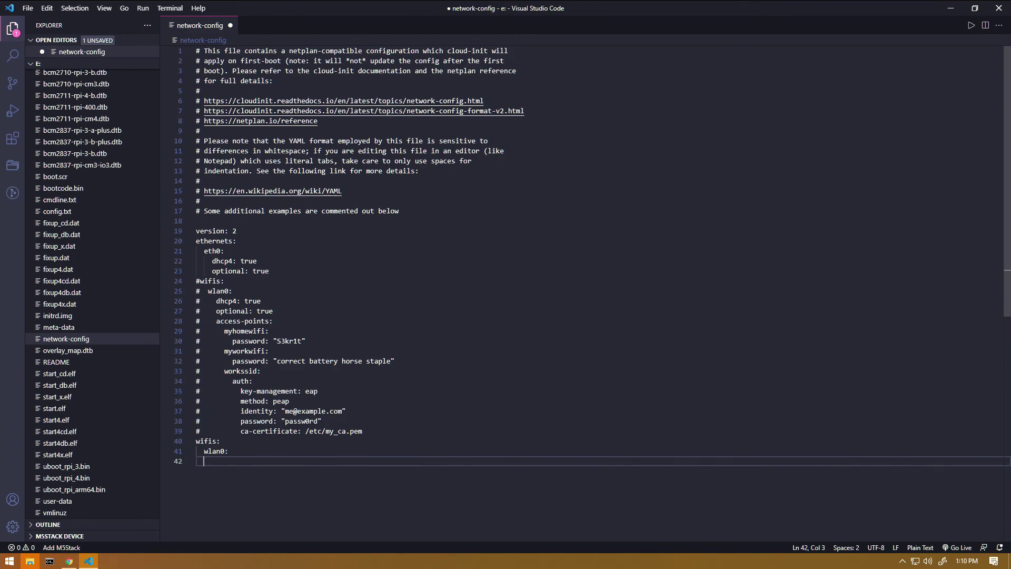
key(Tab)
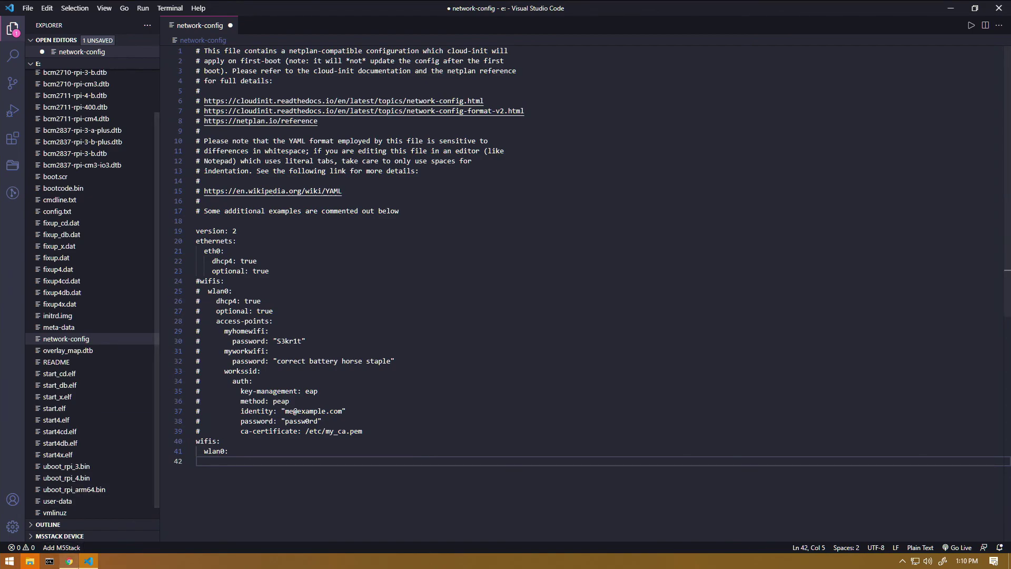
key(alt+Tab)
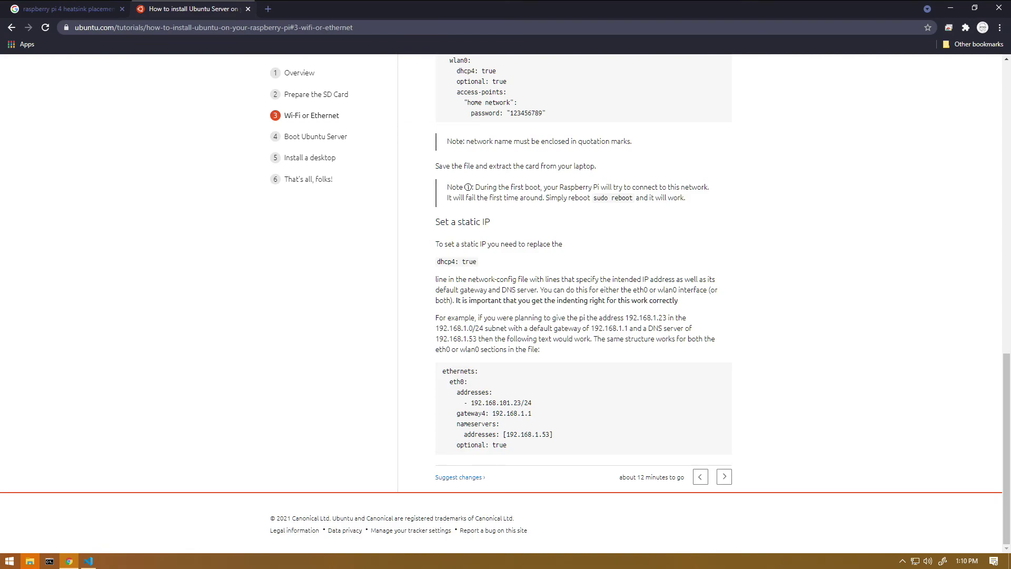
Copy the tutorial's static-IP lines from addresses through optional: true and return to VS Code.
drag(456, 392, 507, 445)
key(ctrl+c)
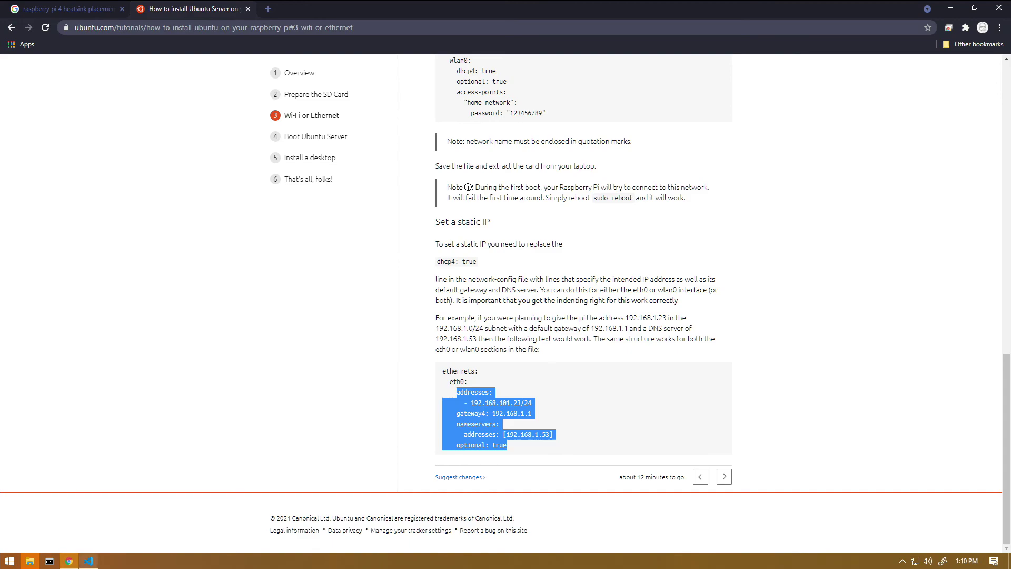
key(alt+Tab)
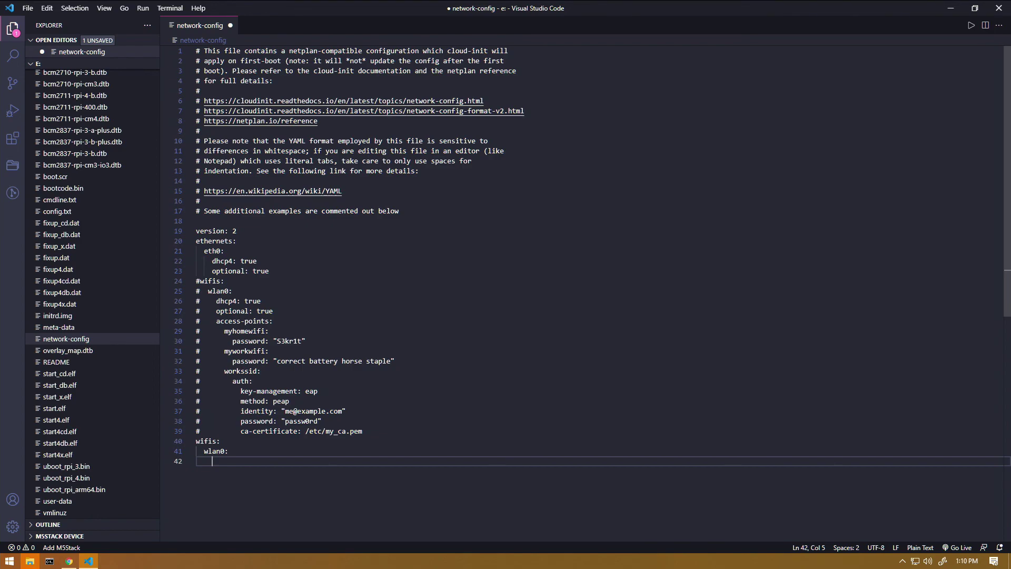
Paste the static-IP lines under wlan0 and change the address to 192.168.86.201/24.
key(ctrl+v)
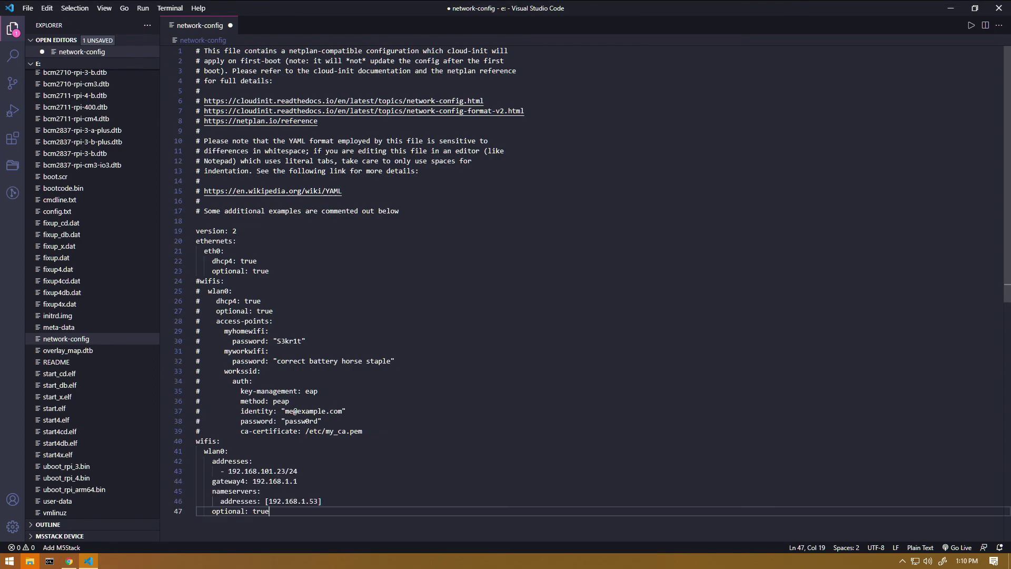
click(272, 470)
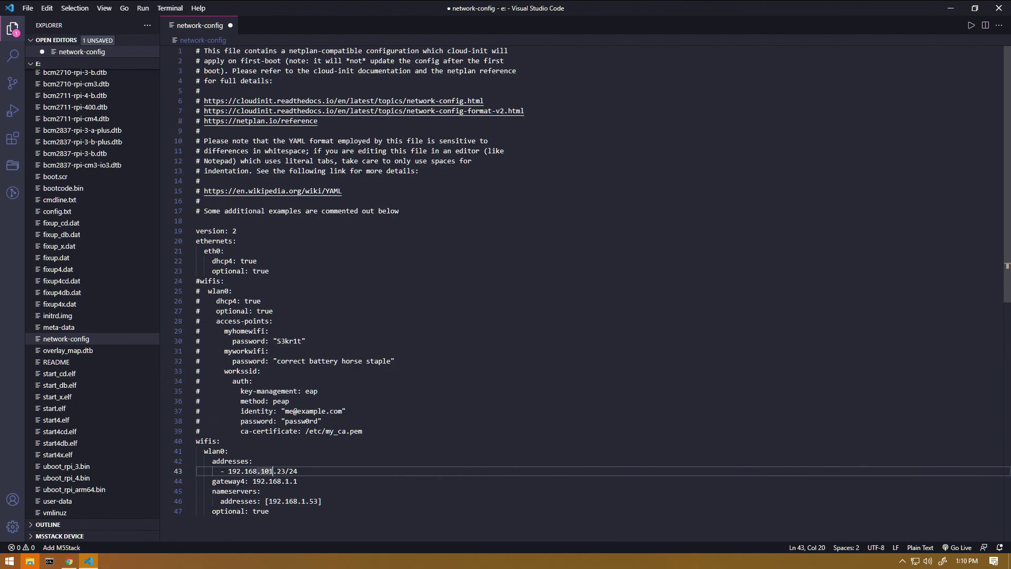
key(BackSpace)
key(BackSpace)
key(BackSpace)
text(86)
click(272, 471)
key(Delete)
text(01)
Set gateway4 to 192.168.86.1 and the nameservers to 8.8.8.8.
click(289, 480)
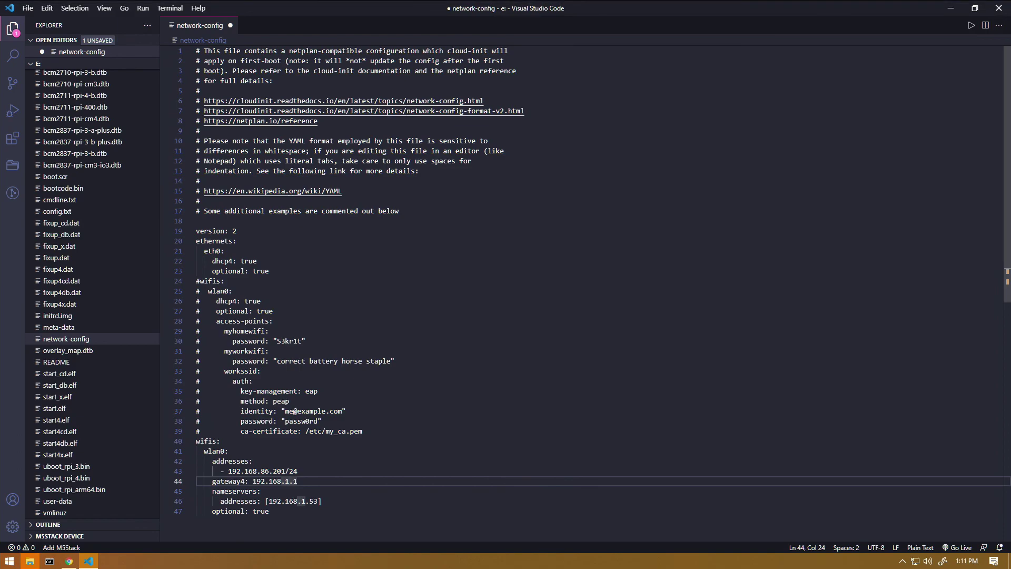
key(BackSpace)
text(86)
click(318, 500)
key(BackSpace)
key(BackSpace)
key(BackSpace)
key(BackSpace)
key(BackSpace)
key(BackSpace)
key(BackSpace)
key(BackSpace)
key(BackSpace)
key(BackSpace)
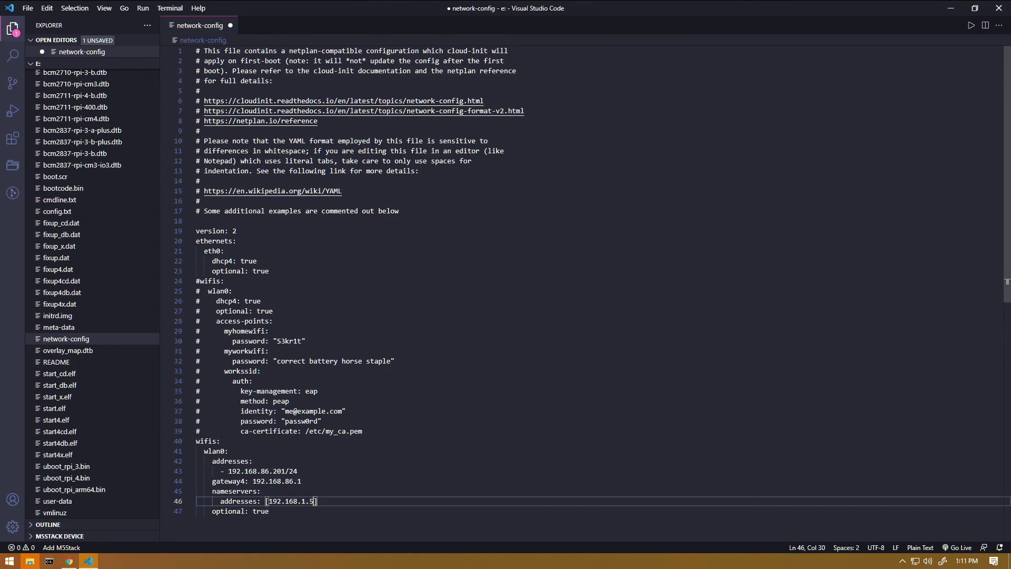
key(BackSpace)
key(BackSpace)
text(8.8.8.8)
click(269, 511)
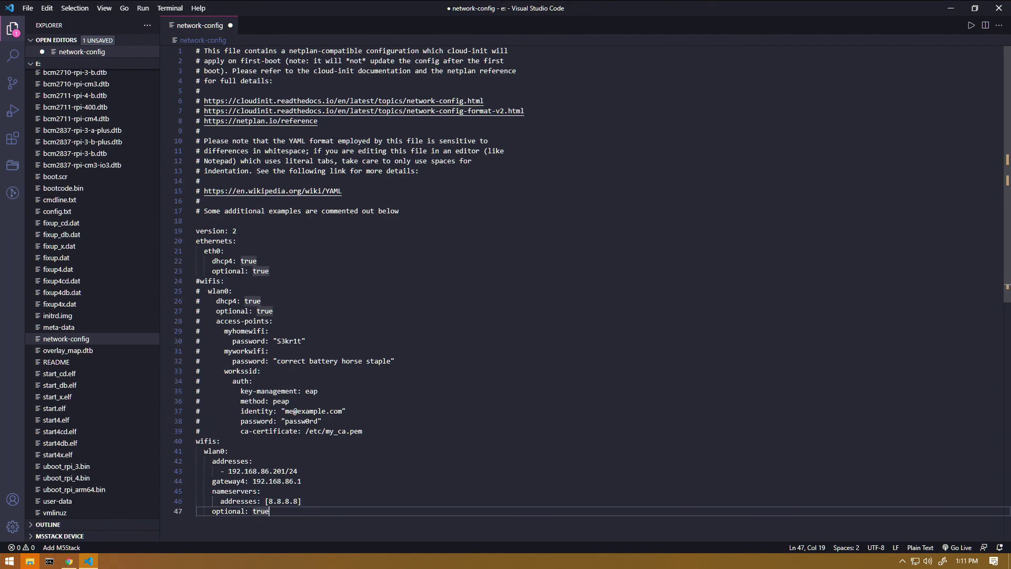
Add an access-points: line after optional: true with an indented YOUR_SSID entry.
key(Return)
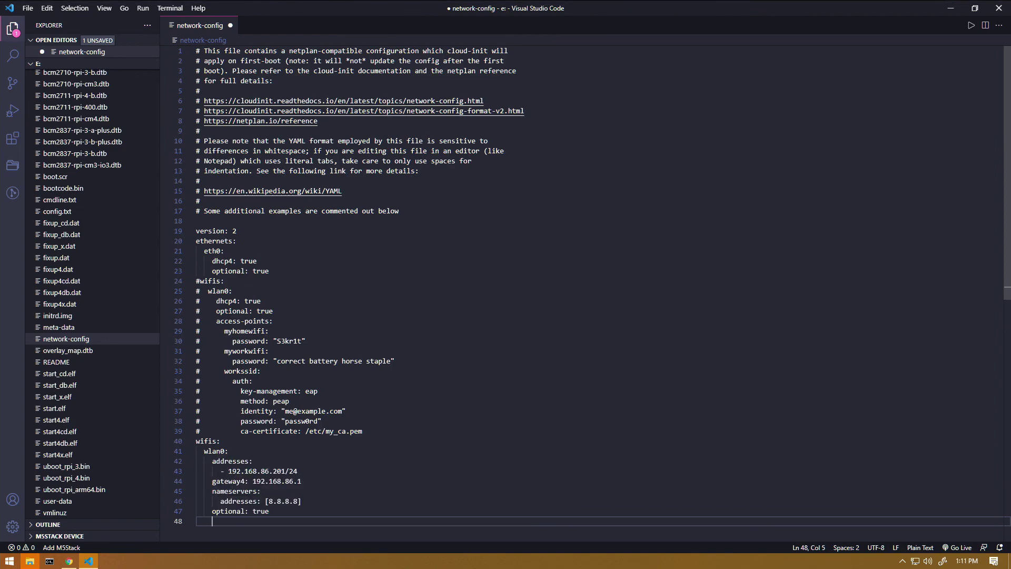
text(access-point)
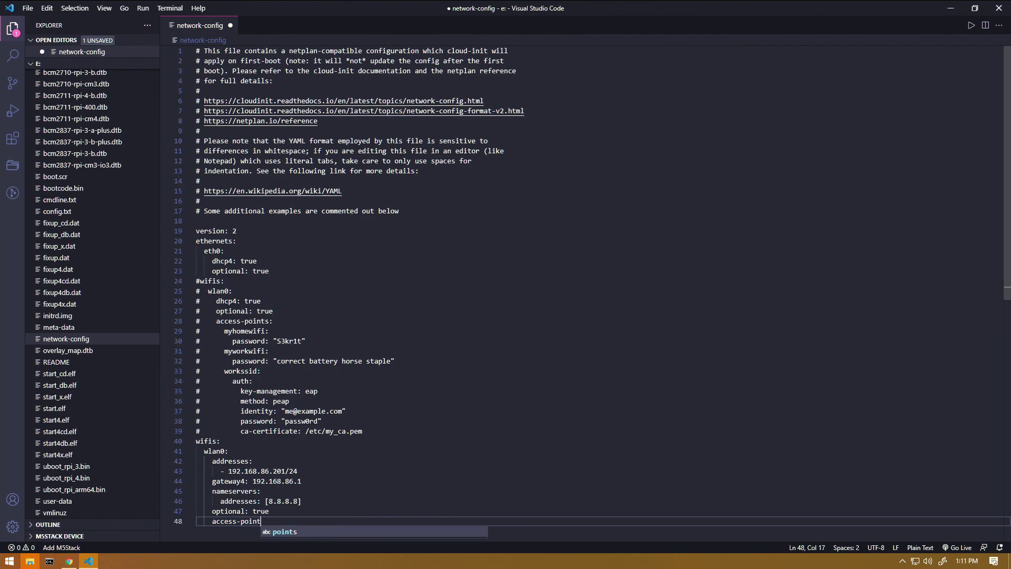
text(s:)
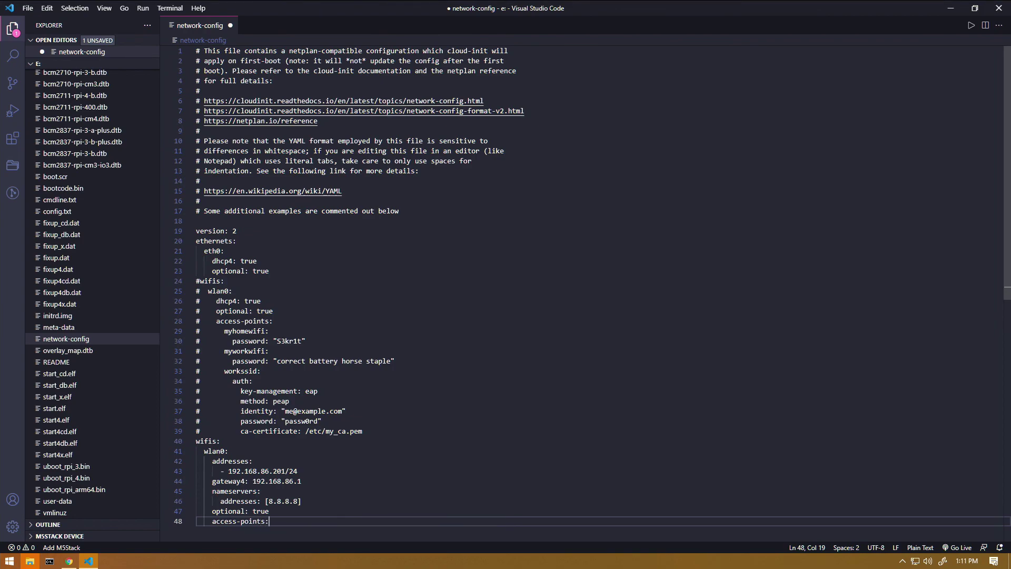
key(Return)
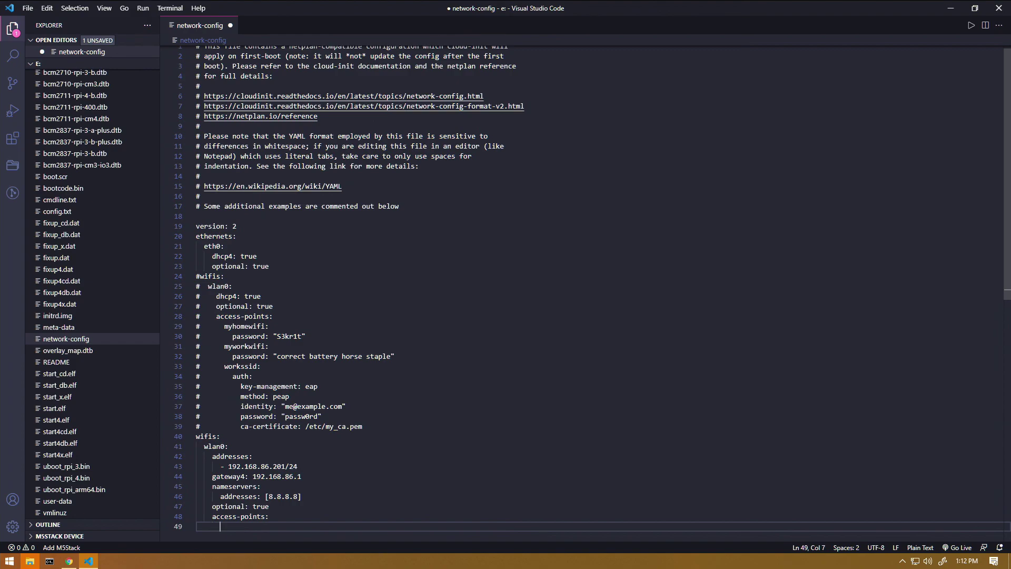
text(YOUR_SSS)
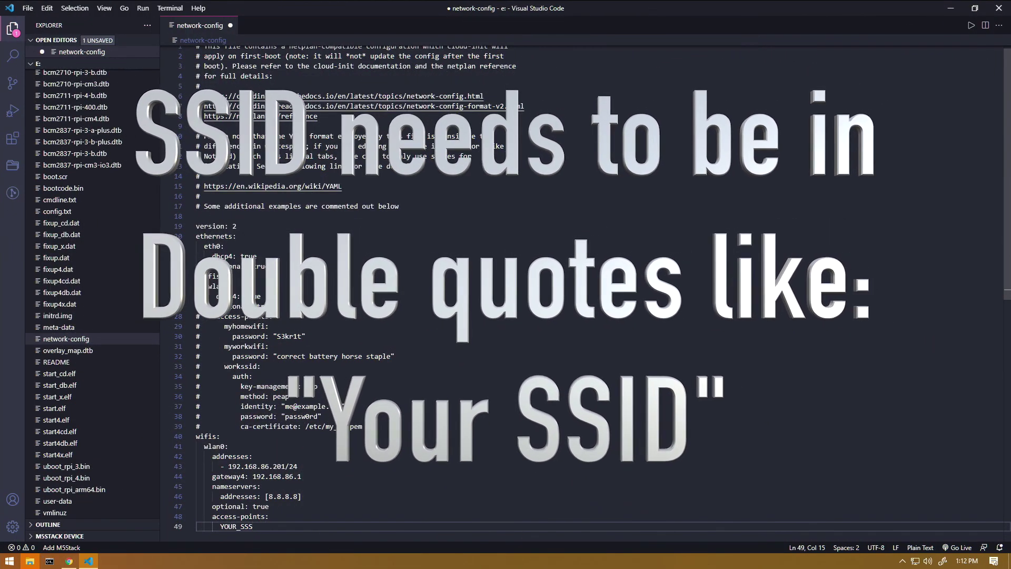
key(BackSpace)
text(ID)
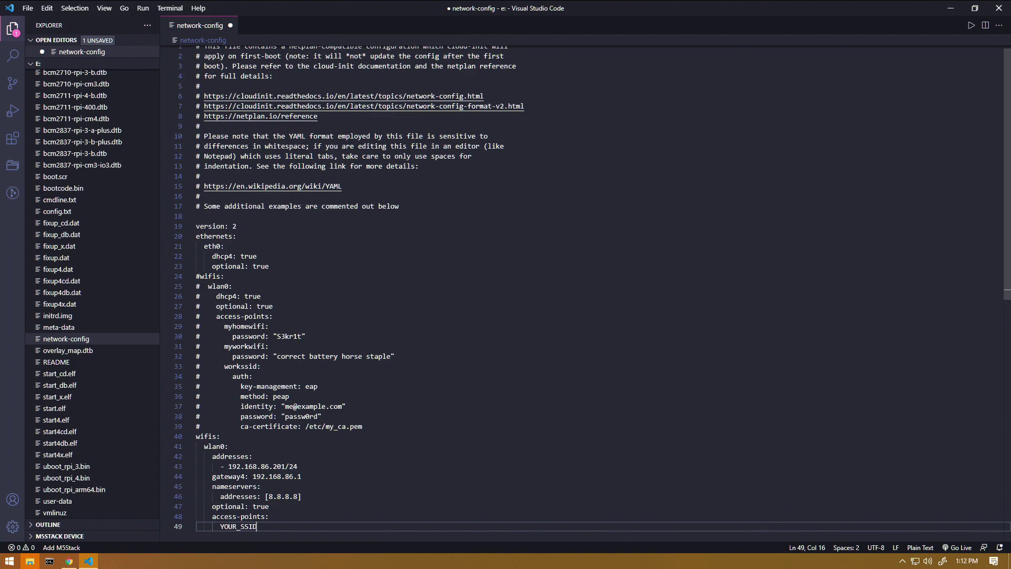
key(Return)
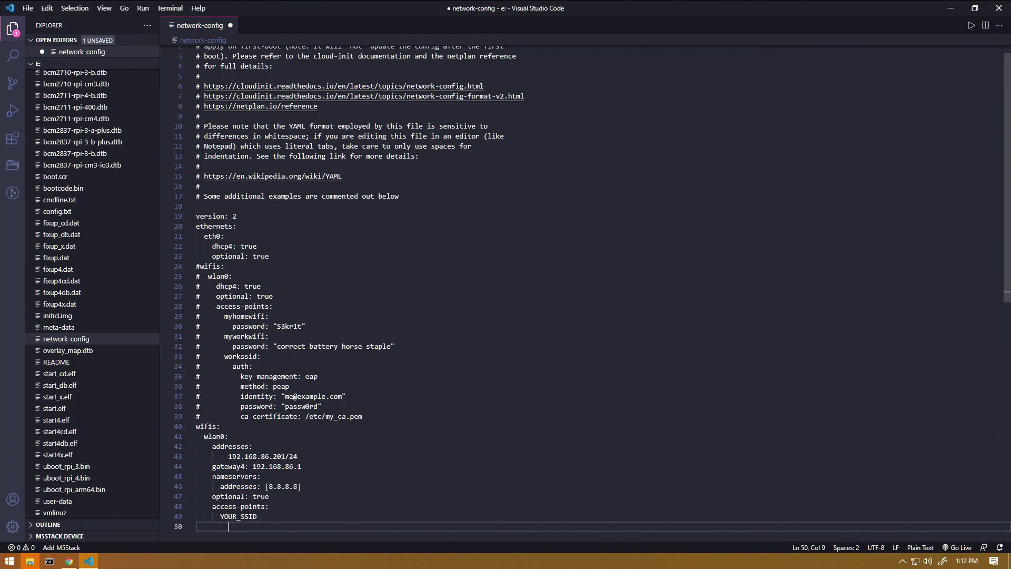
Add a password: line with the quoted Wi-Fi password, then save network-config via File > Save.
text(pas)
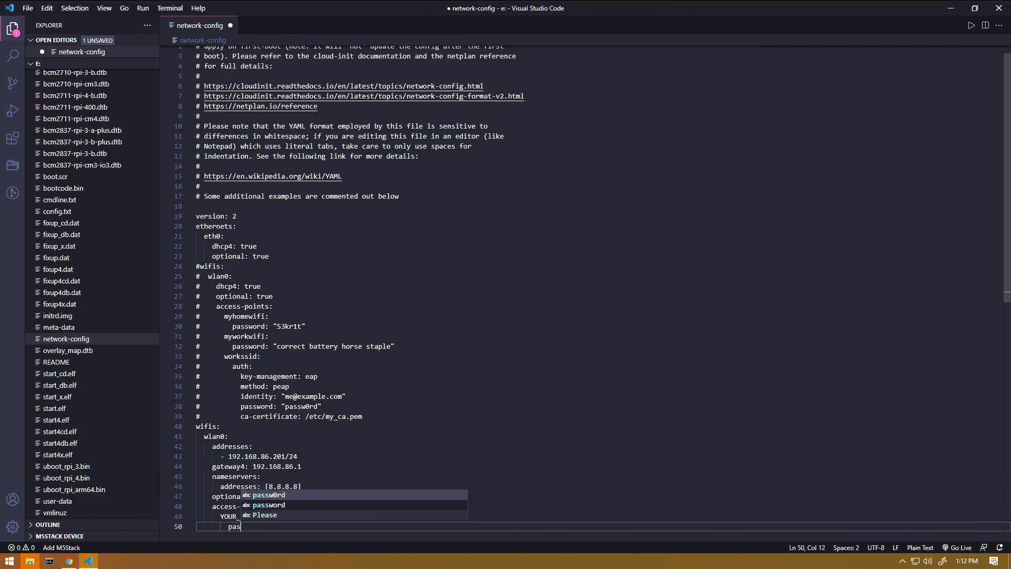
text(sword:)
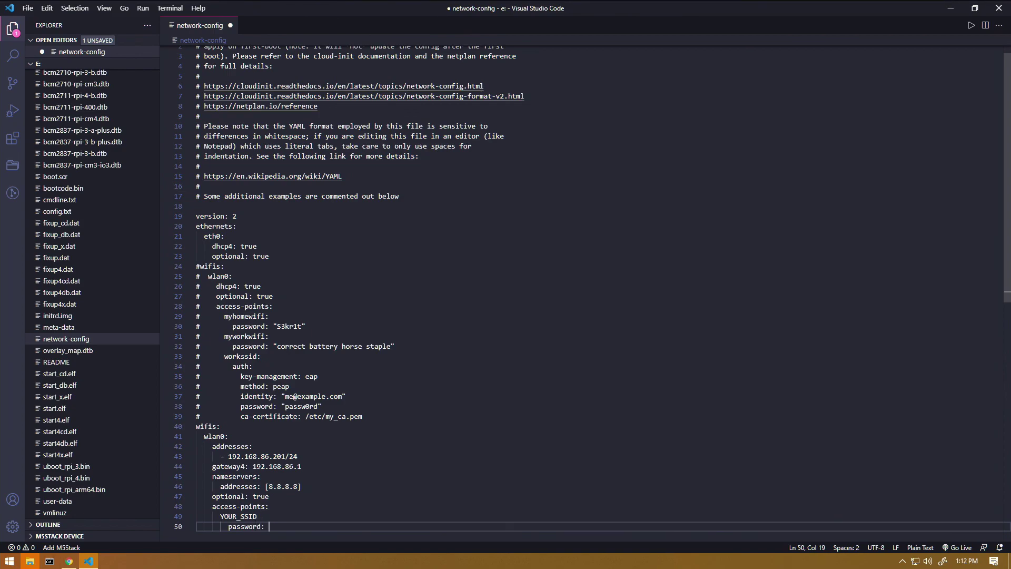
text( "abc123")
key(BackSpace)
key(BackSpace)
key(BackSpace)
key(BackSpace)
key(BackSpace)
key(BackSpace)
key(BackSpace)
text(Abc1223")
click(27, 8)
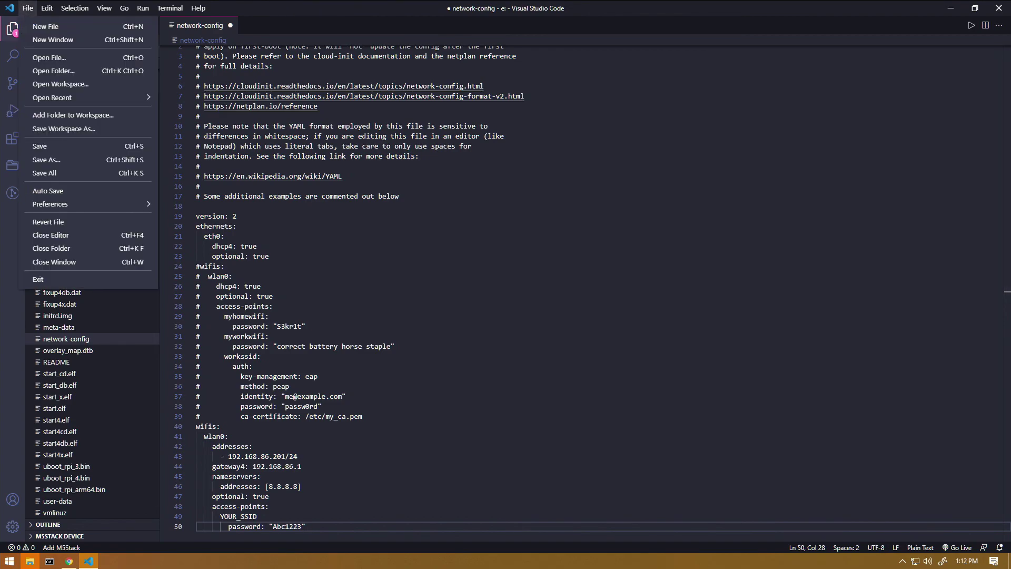
click(40, 146)
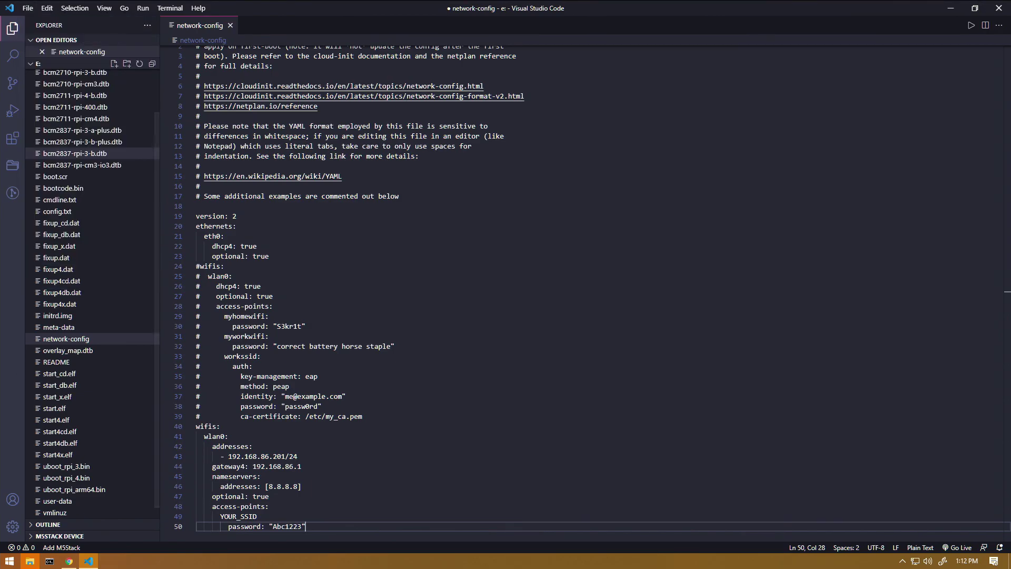